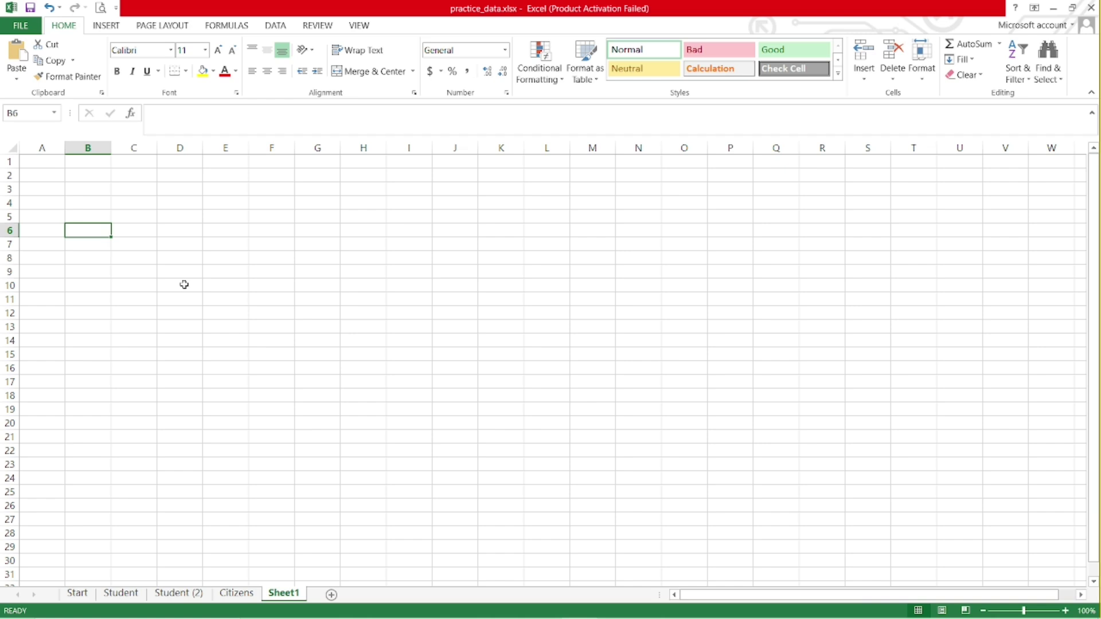
- Enter "This is example of Alignments" in cell B6 and widen column B so the sentence fits
{"action": "type", "text": "This i"}
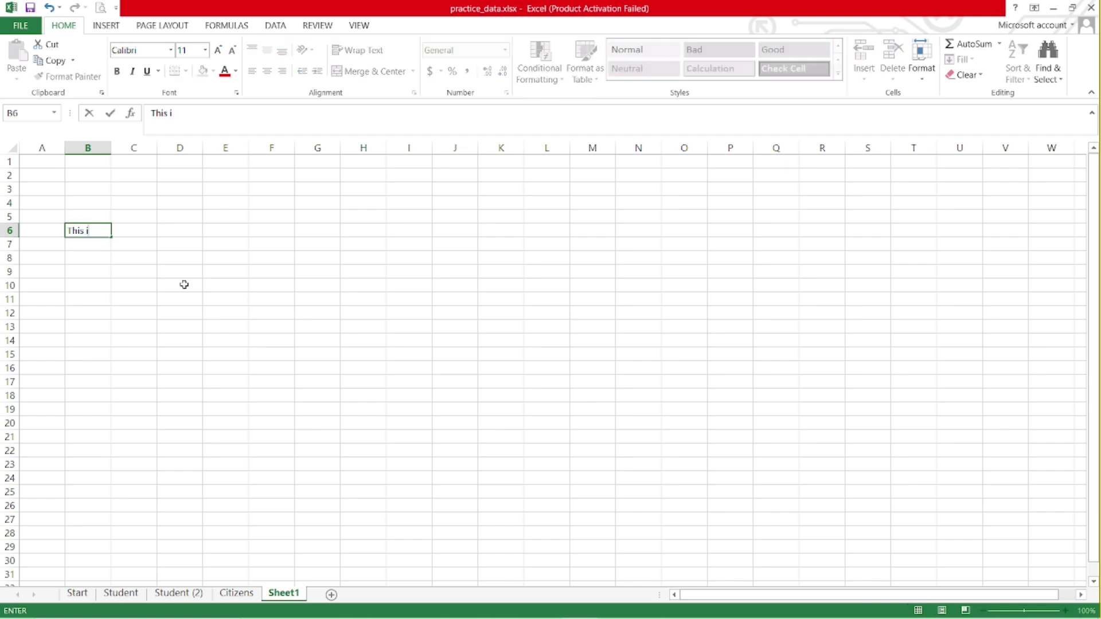
{"action": "type", "text": "s example of Alignemnet"}
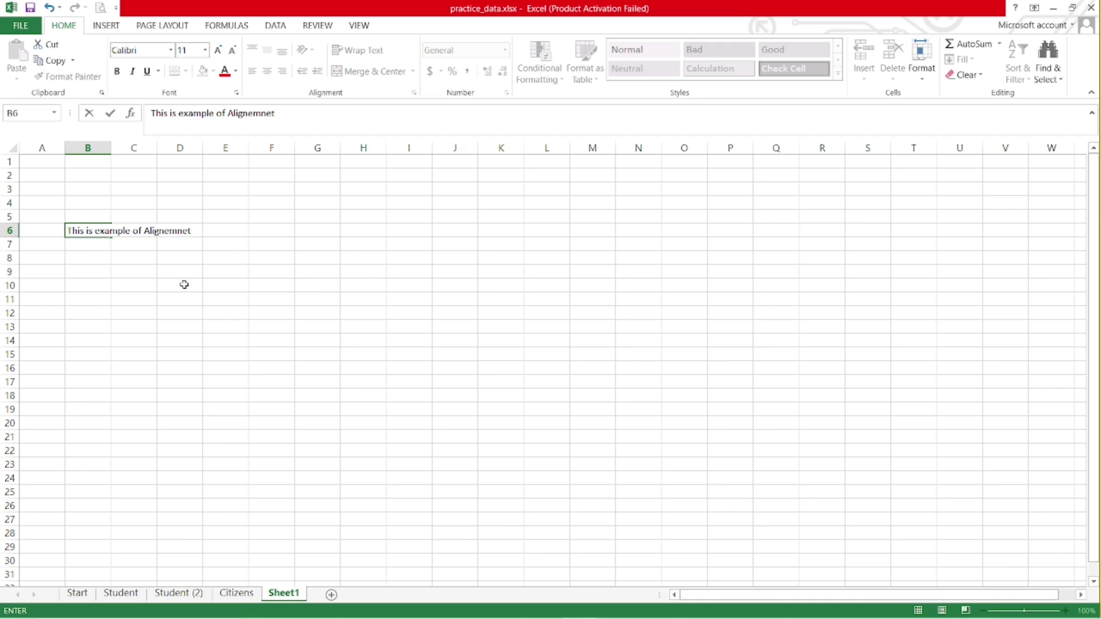
{"action": "key", "text": "BackSpace"}
{"action": "key", "text": "BackSpace"}
{"action": "key", "text": "BackSpace"}
{"action": "key", "text": "BackSpace"}
{"action": "key", "text": "BackSpace"}
{"action": "type", "text": "ments"}
{"action": "key", "text": "Return"}
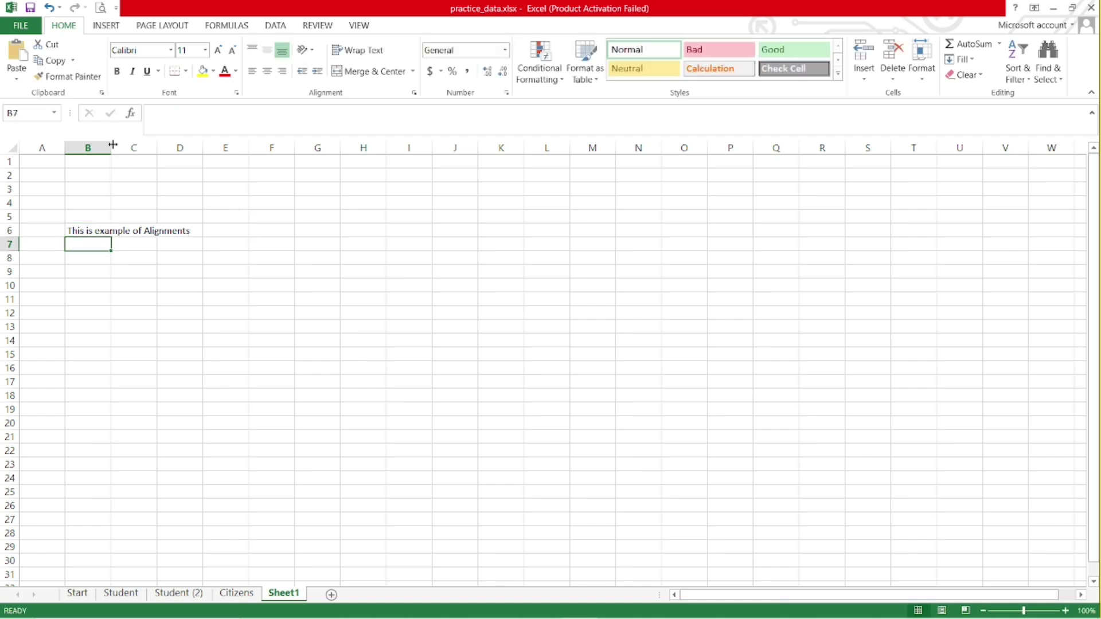
{"action": "left_click_drag", "start_coordinate": [114, 148], "coordinate": [328, 147]}
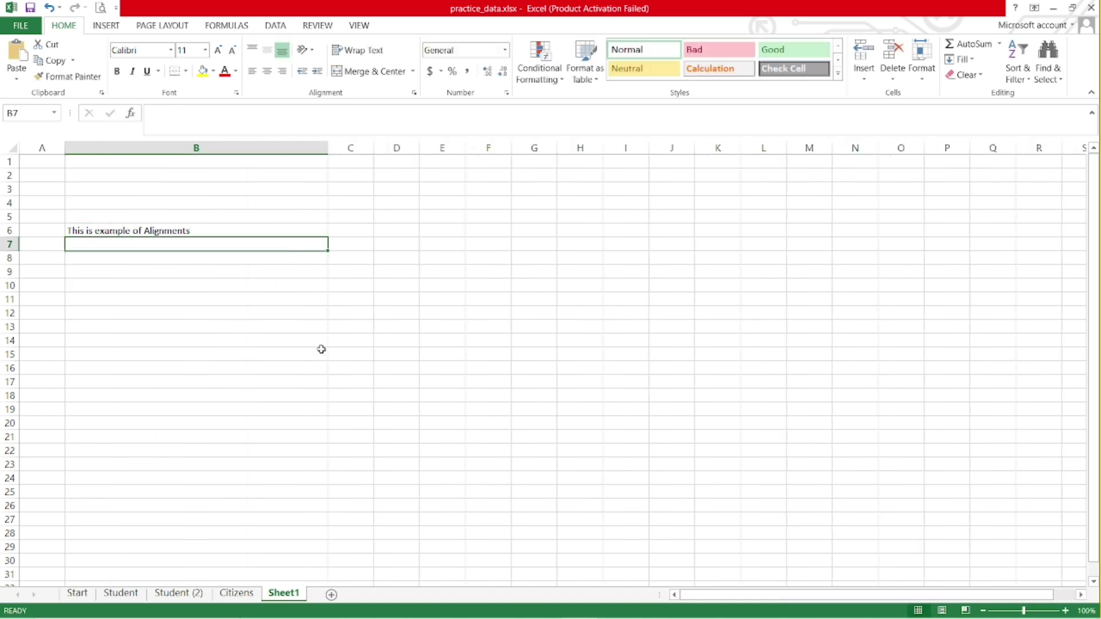
- Extend the text in cell B6 to four copies of "This is example of Alignments", separated by periods
{"action": "left_click", "coordinate": [220, 231]}
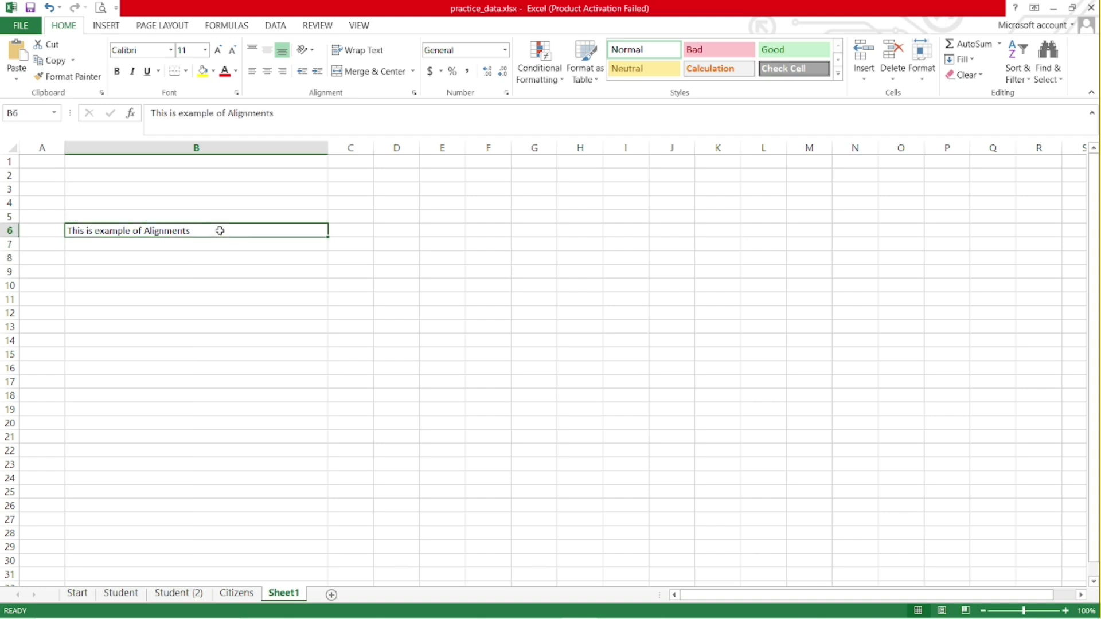
{"action": "key", "text": "F2"}
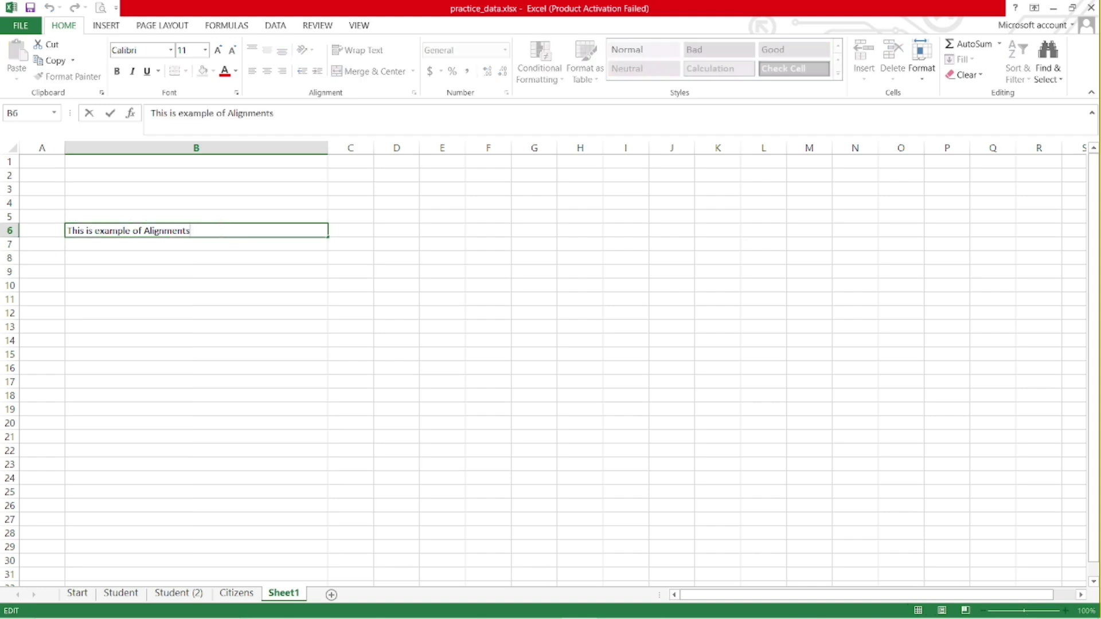
{"action": "key", "text": "ctrl+shift+Left"}
{"action": "key", "text": "ctrl+shift+Left"}
{"action": "key", "text": "ctrl+shift+Left"}
{"action": "key", "text": "ctrl+shift+Left"}
{"action": "key", "text": "ctrl+shift+Left"}
{"action": "key", "text": "ctrl+c"}
{"action": "key", "text": "End"}
{"action": "type", "text": "."}
{"action": "key", "text": "ctrl+v"}
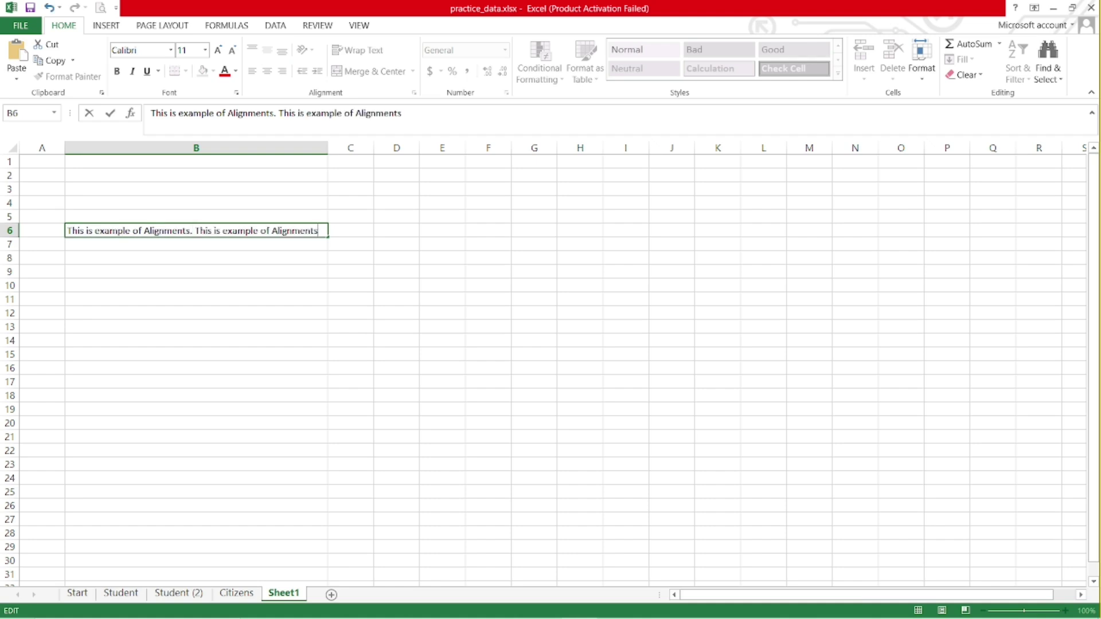
{"action": "key", "text": "ctrl+v"}
{"action": "type", "text": "."}
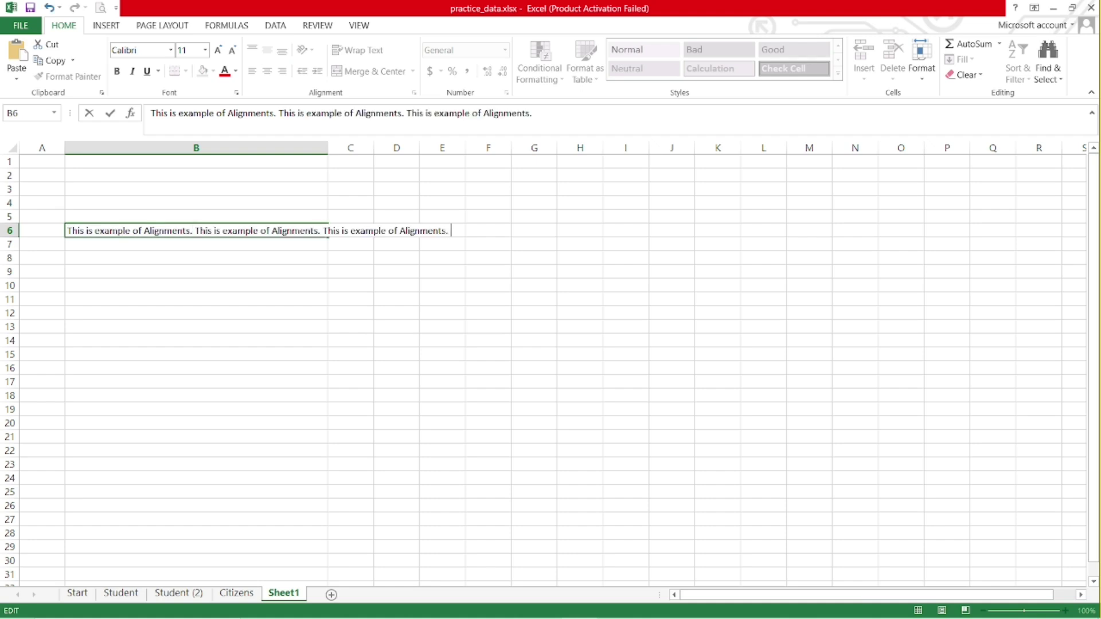
{"action": "key", "text": "ctrl+v"}
{"action": "key", "text": "Return"}
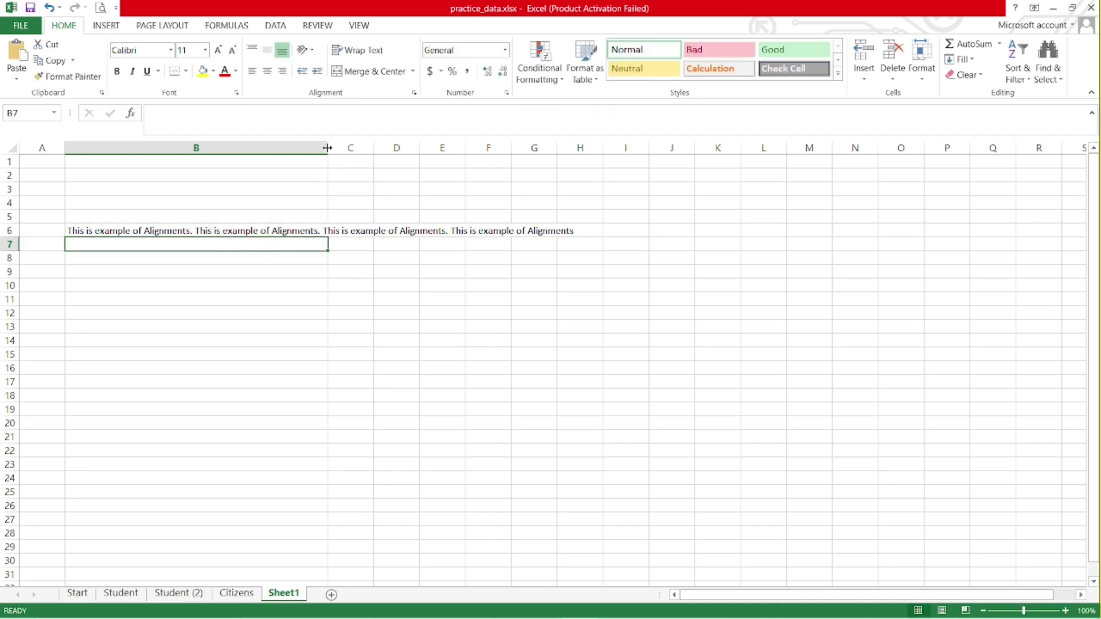
- Widen column B to fit the whole text of cell B6 and make row 6 much taller
{"action": "left_click", "coordinate": [230, 231]}
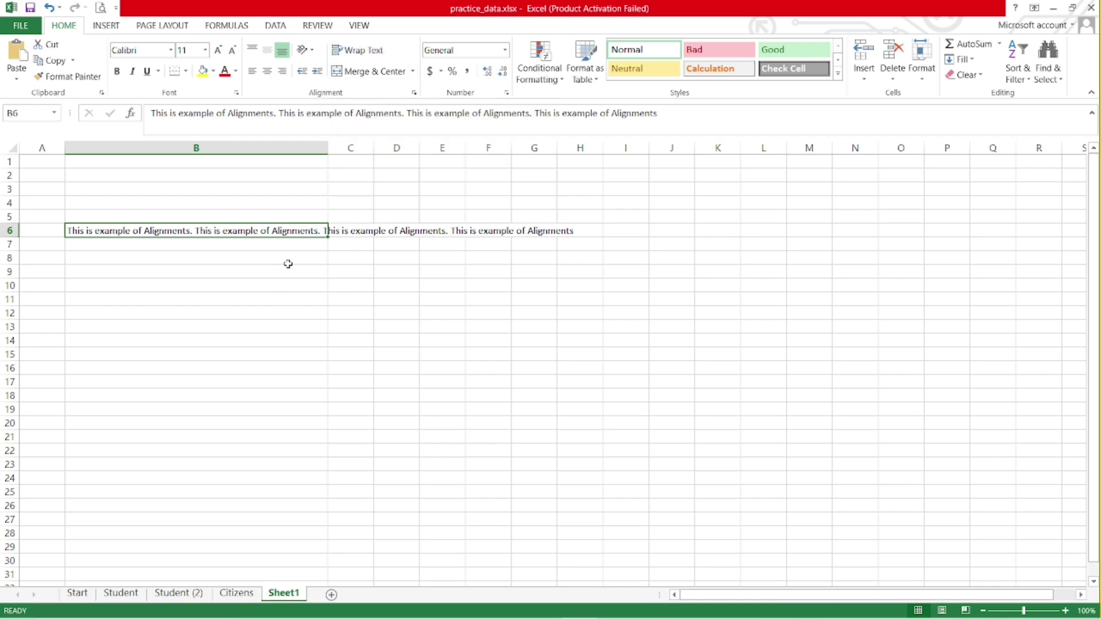
{"action": "left_click_drag", "start_coordinate": [329, 149], "coordinate": [633, 153]}
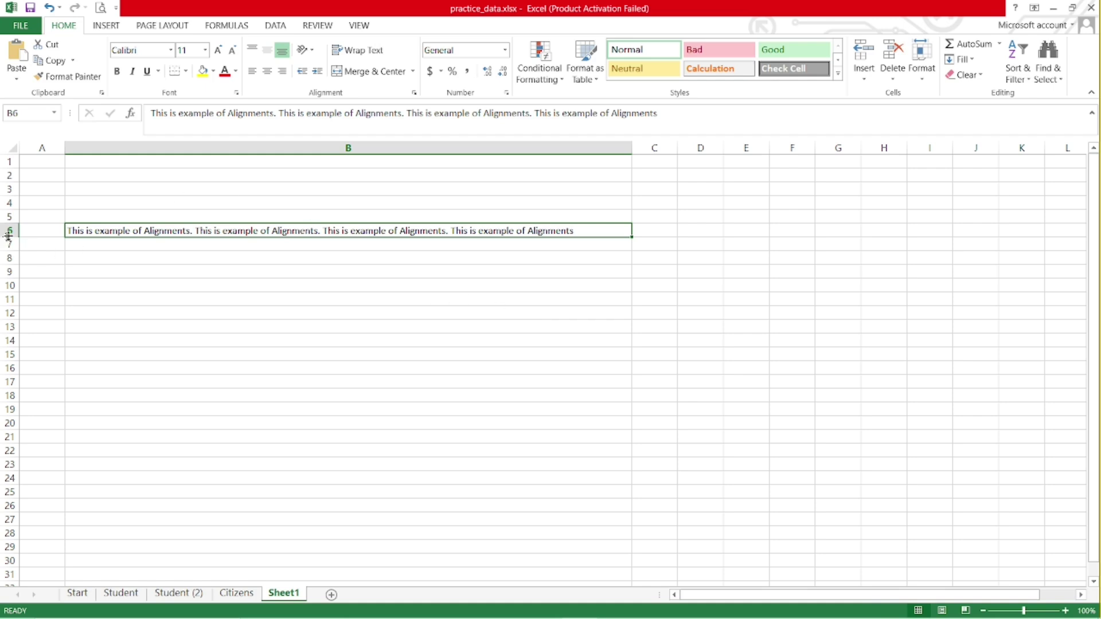
{"action": "left_click_drag", "start_coordinate": [8, 236], "coordinate": [9, 412]}
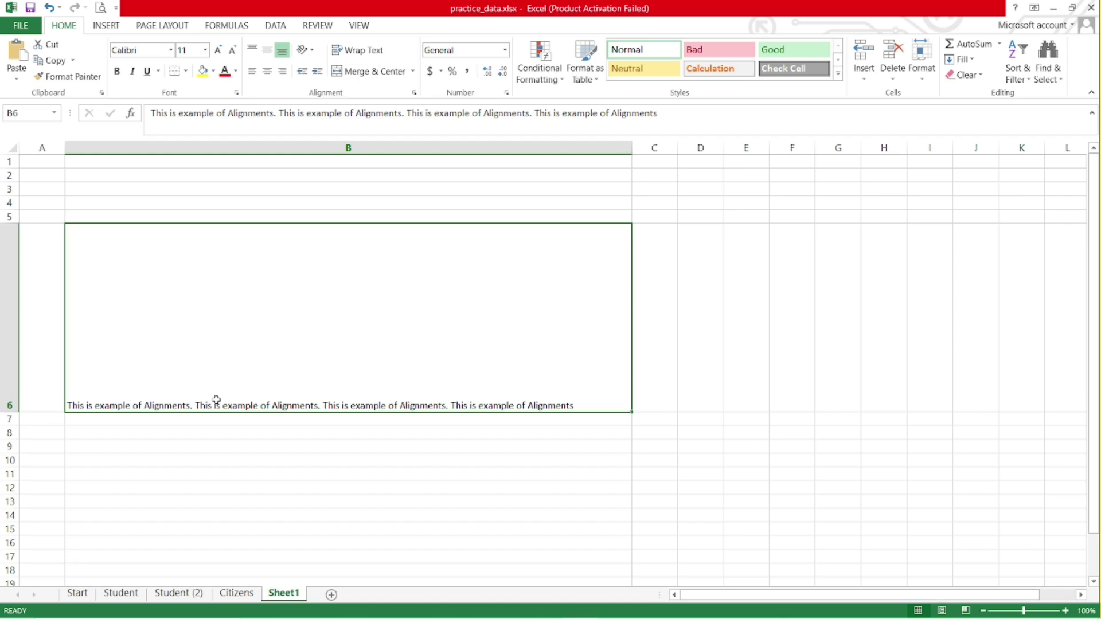
- Try middle, horizontally centered, right and top alignment one after another on the text in cell B6
{"action": "left_click", "coordinate": [268, 52]}
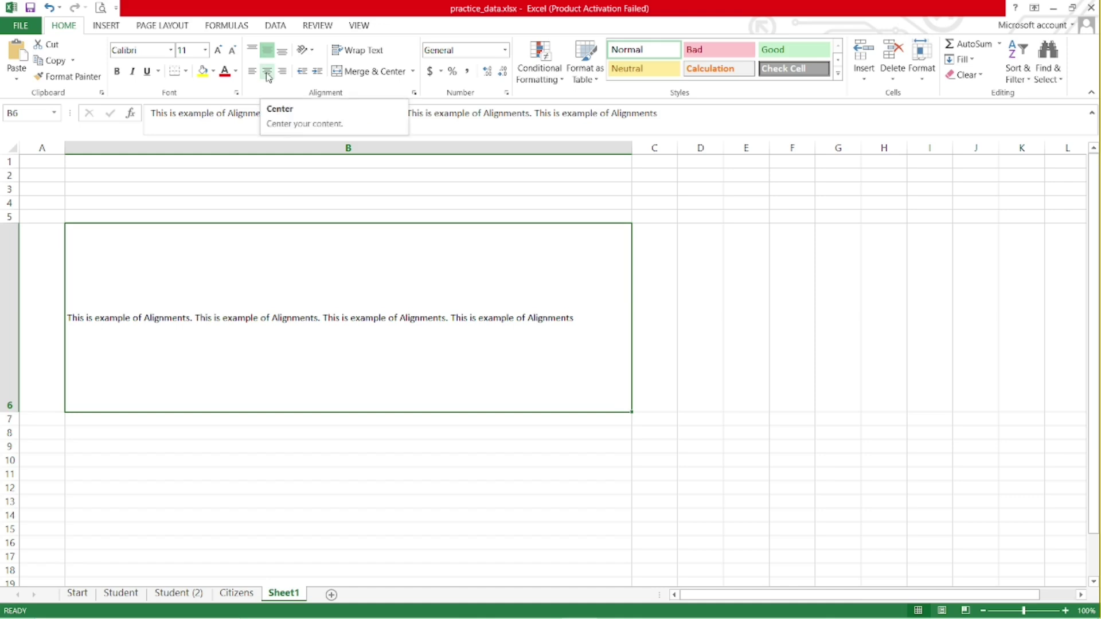
{"action": "left_click", "coordinate": [268, 73]}
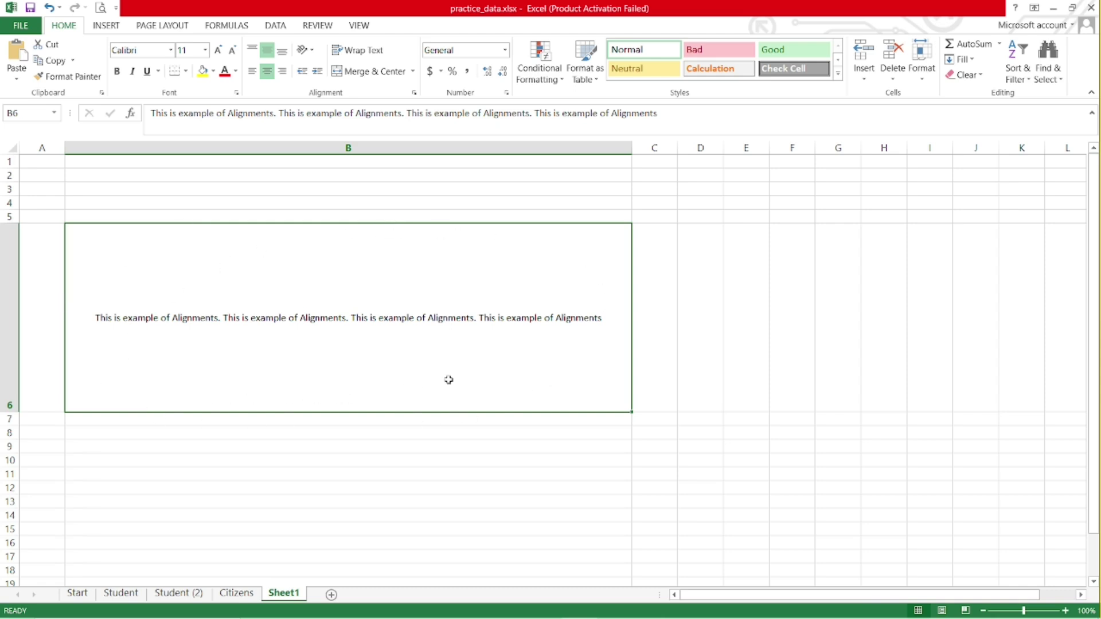
{"action": "left_click", "coordinate": [282, 71]}
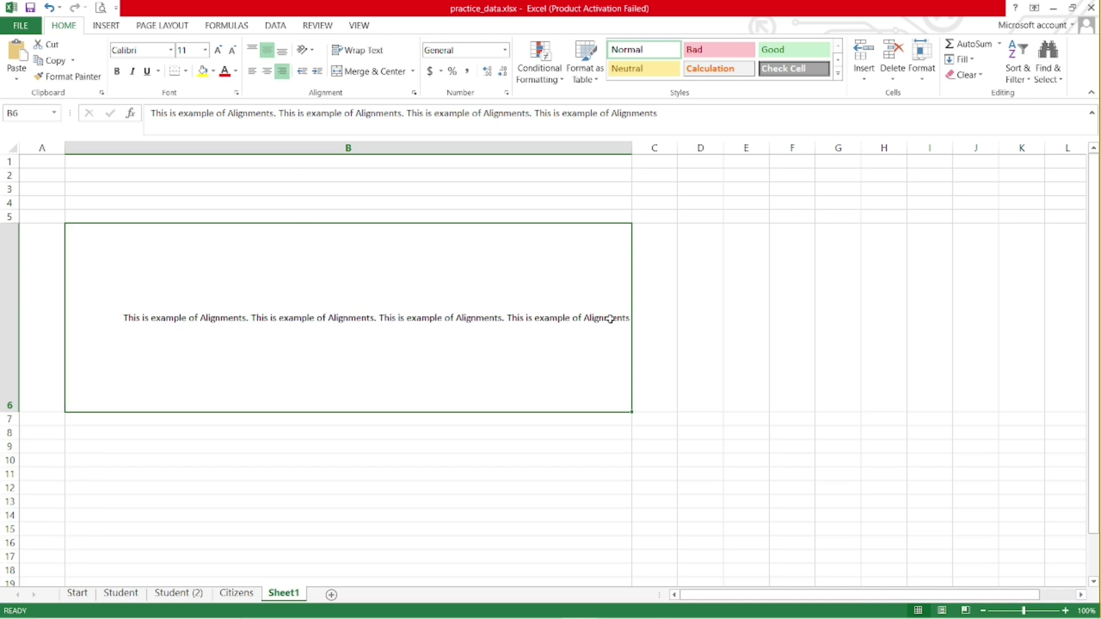
{"action": "left_click", "coordinate": [256, 52]}
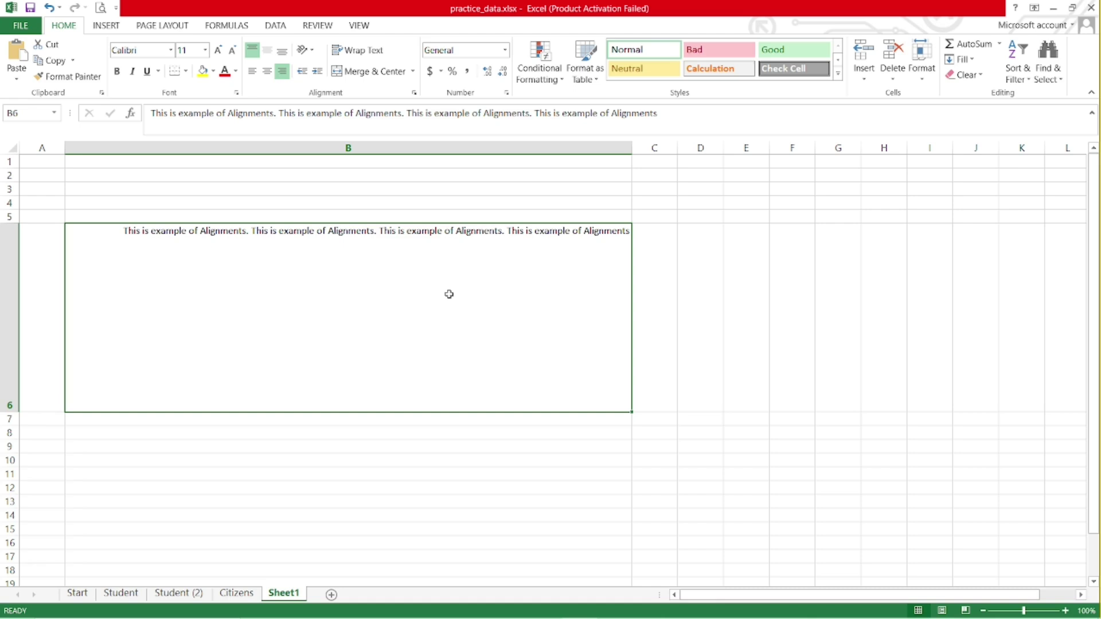
- Try the Angle Clockwise and Vertical Text orientations on cell B6 and adjust the height of row 6
{"action": "left_click", "coordinate": [308, 51]}
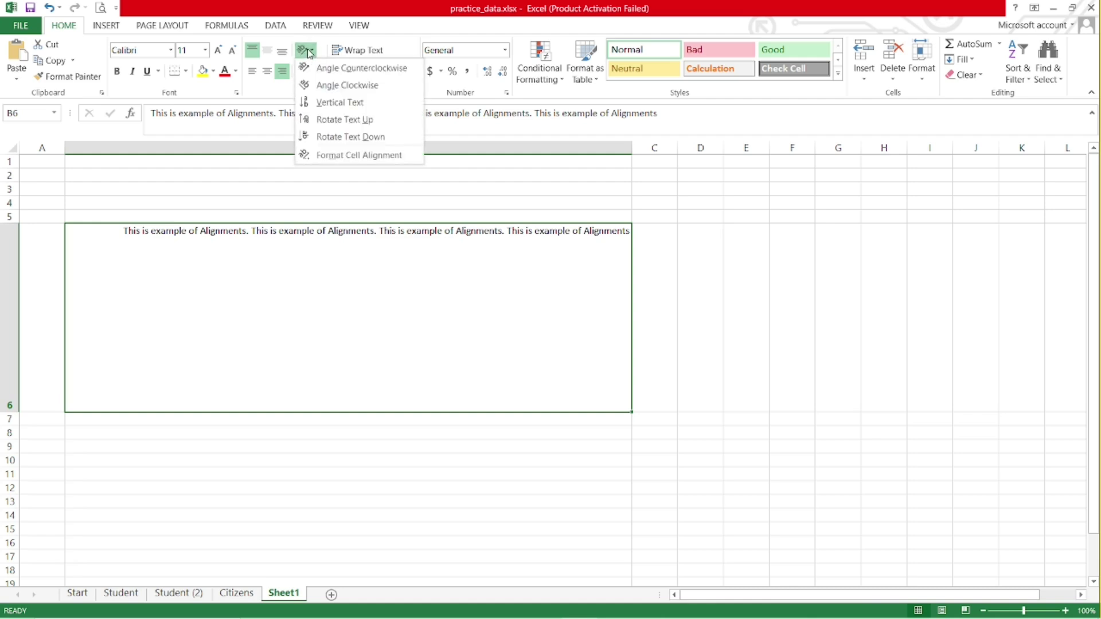
{"action": "left_click", "coordinate": [330, 86]}
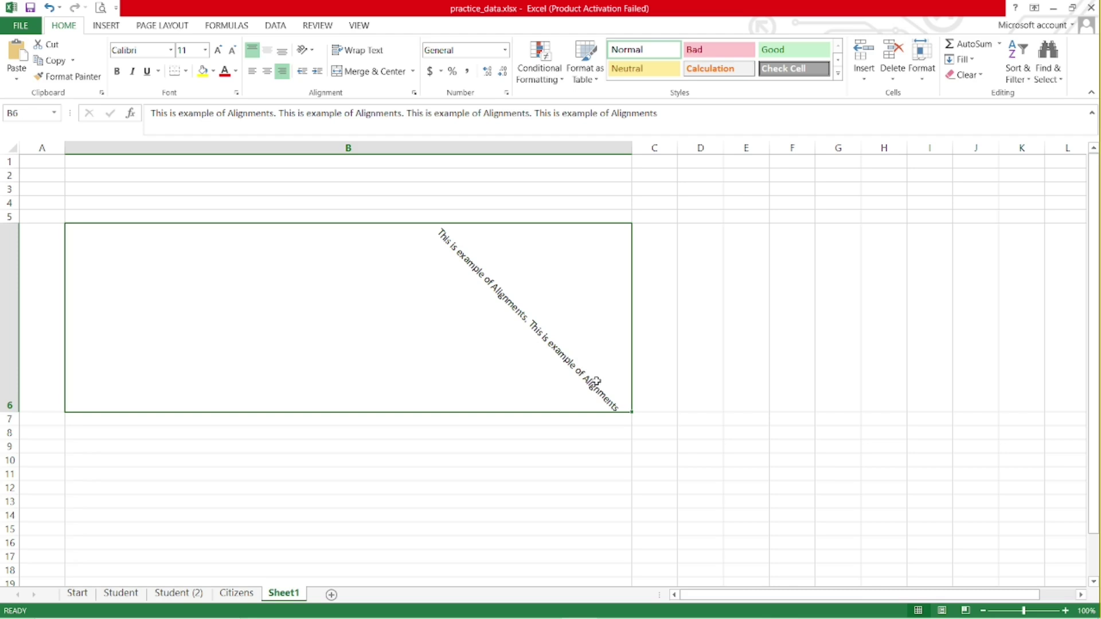
{"action": "left_click", "coordinate": [305, 52]}
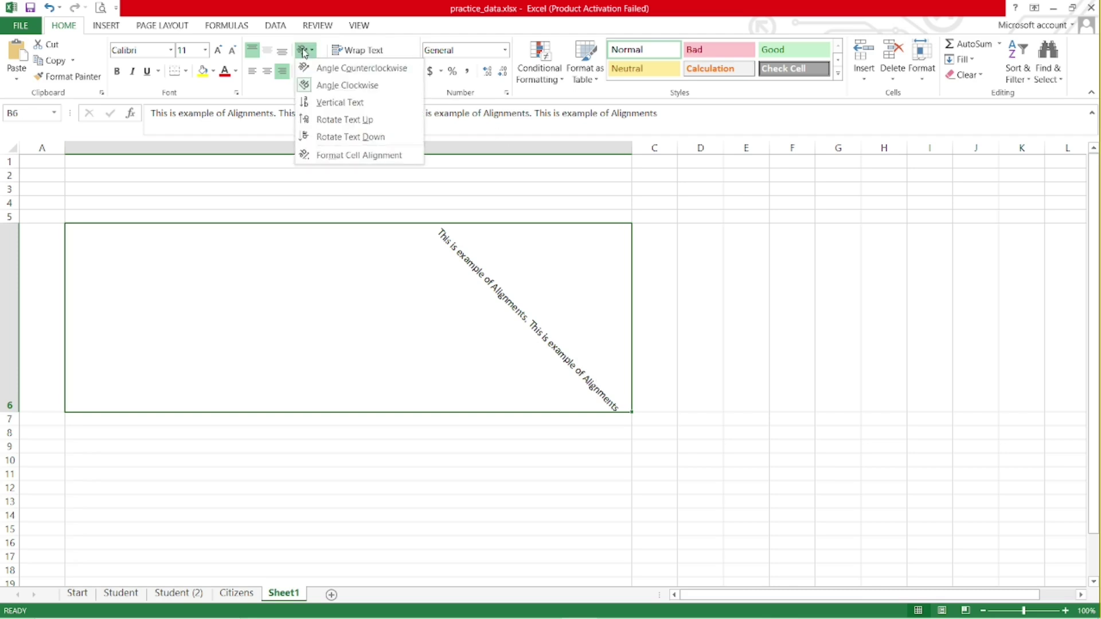
{"action": "left_click", "coordinate": [324, 108]}
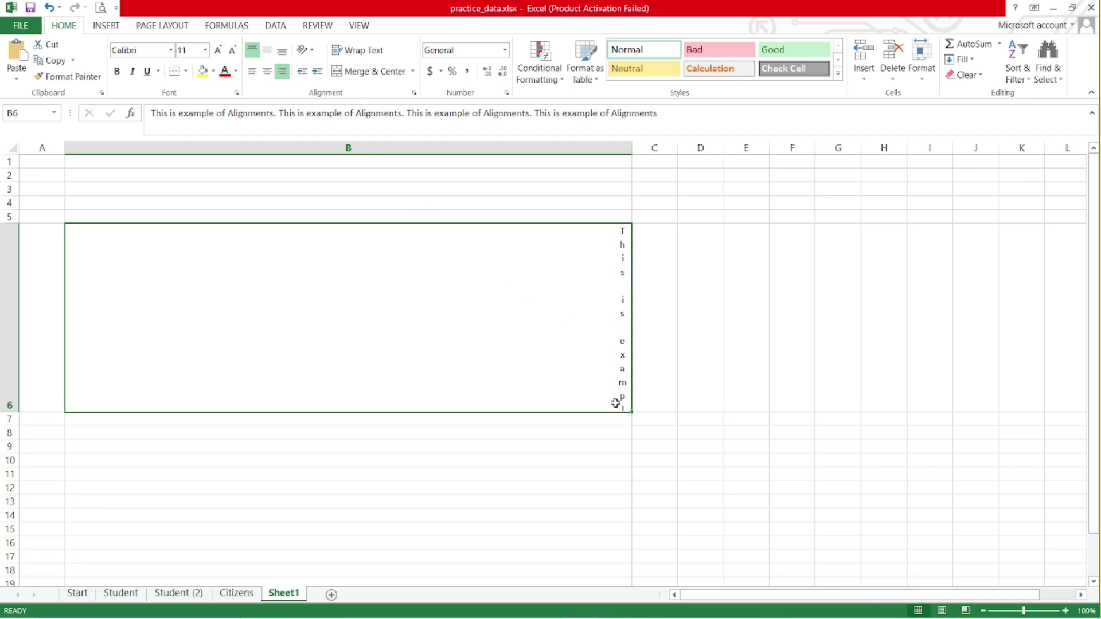
{"action": "mouse_move", "coordinate": [9, 413]}
{"action": "left_mouse_down"}
{"action": "mouse_move", "coordinate": [11, 556]}
{"action": "mouse_move", "coordinate": [12, 391]}
{"action": "left_mouse_up"}
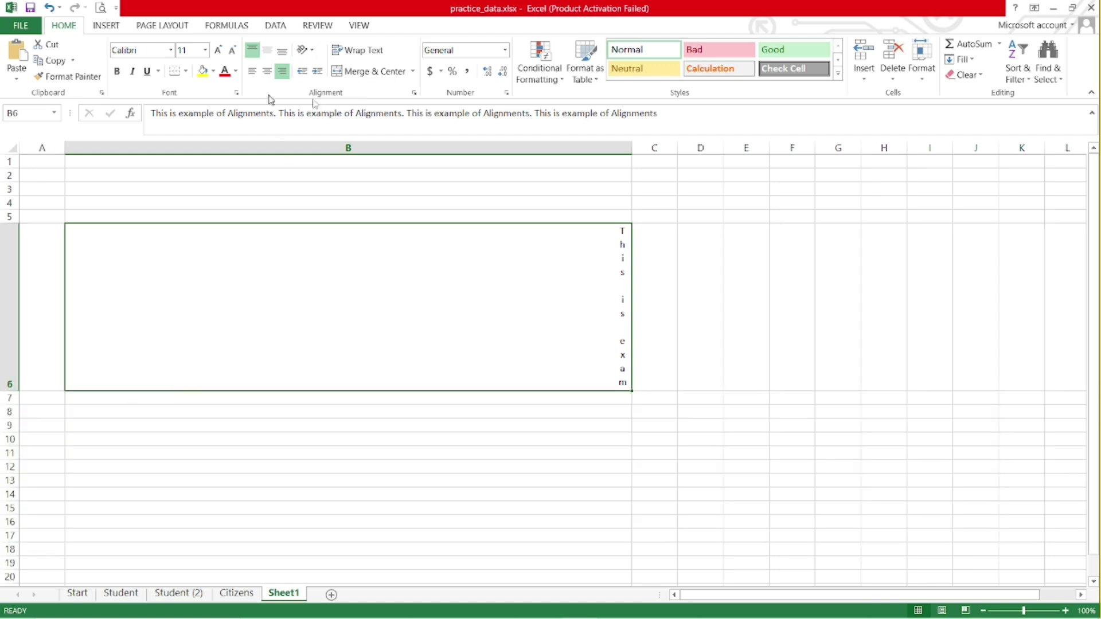
- Try the Rotate Text Up and Rotate Text Down orientations on cell B6
{"action": "left_click", "coordinate": [306, 50]}
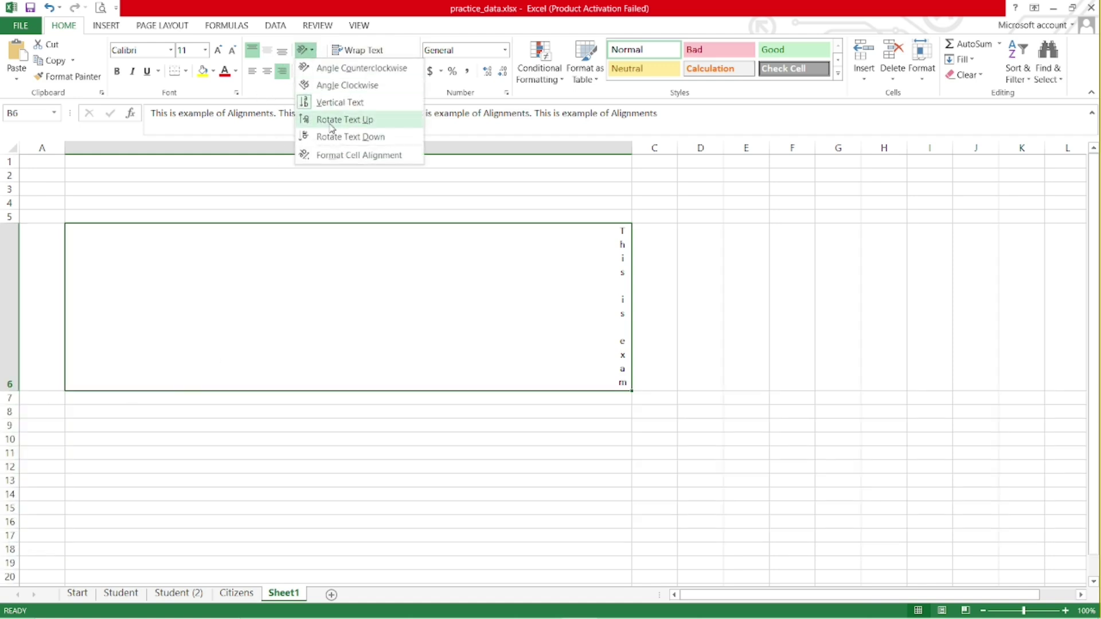
{"action": "left_click", "coordinate": [374, 119]}
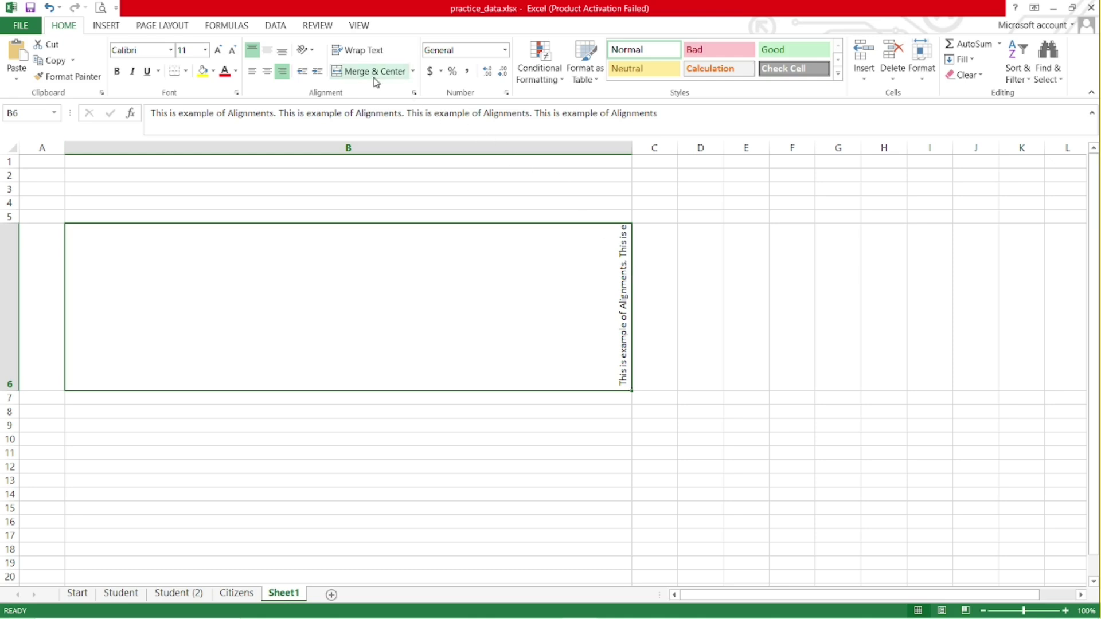
{"action": "left_click", "coordinate": [312, 54]}
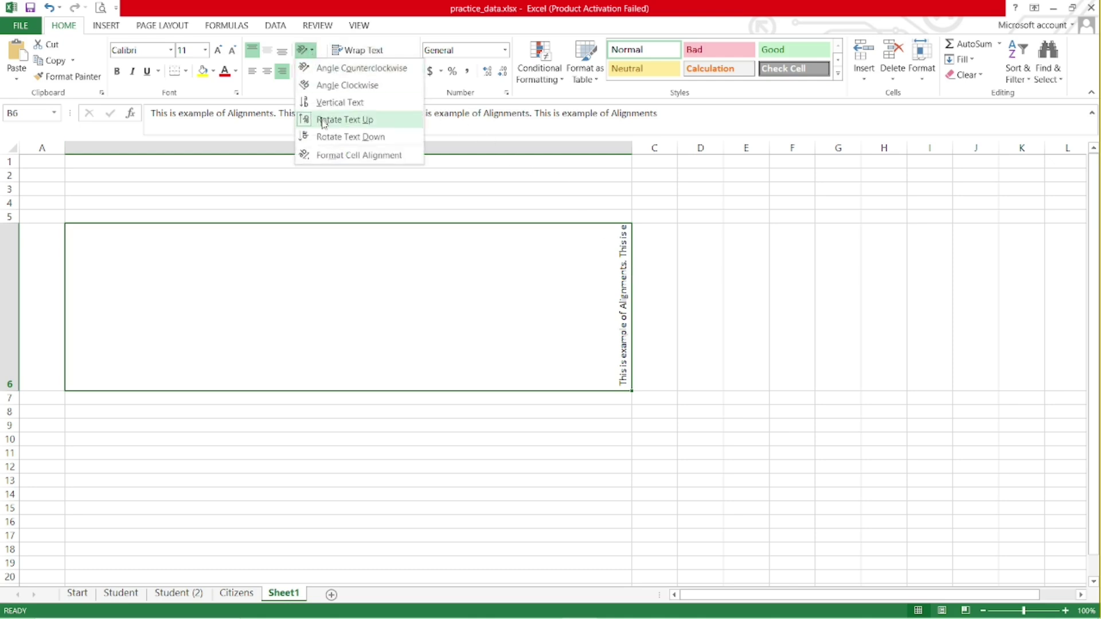
{"action": "left_click", "coordinate": [341, 138]}
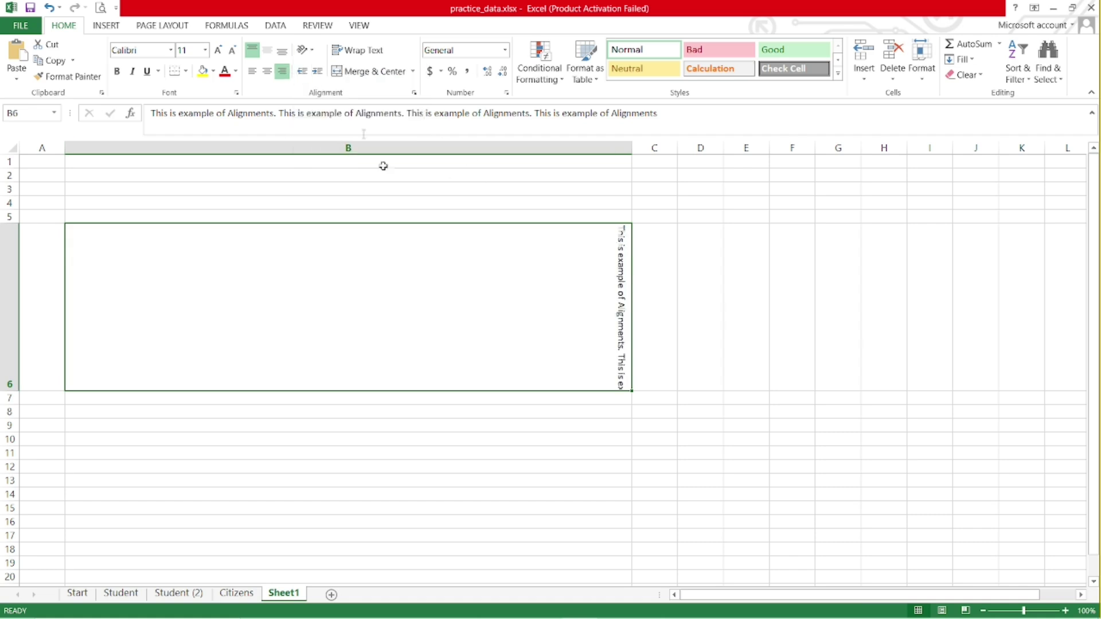
- Undo the text orientation changes and the row 6 height changes to bring back horizontal text in cell B6
{"action": "key", "text": "ctrl+z"}
{"action": "key", "text": "ctrl+z"}
{"action": "key", "text": "ctrl+z"}
{"action": "key", "text": "ctrl+z"}
{"action": "key", "text": "ctrl+z"}
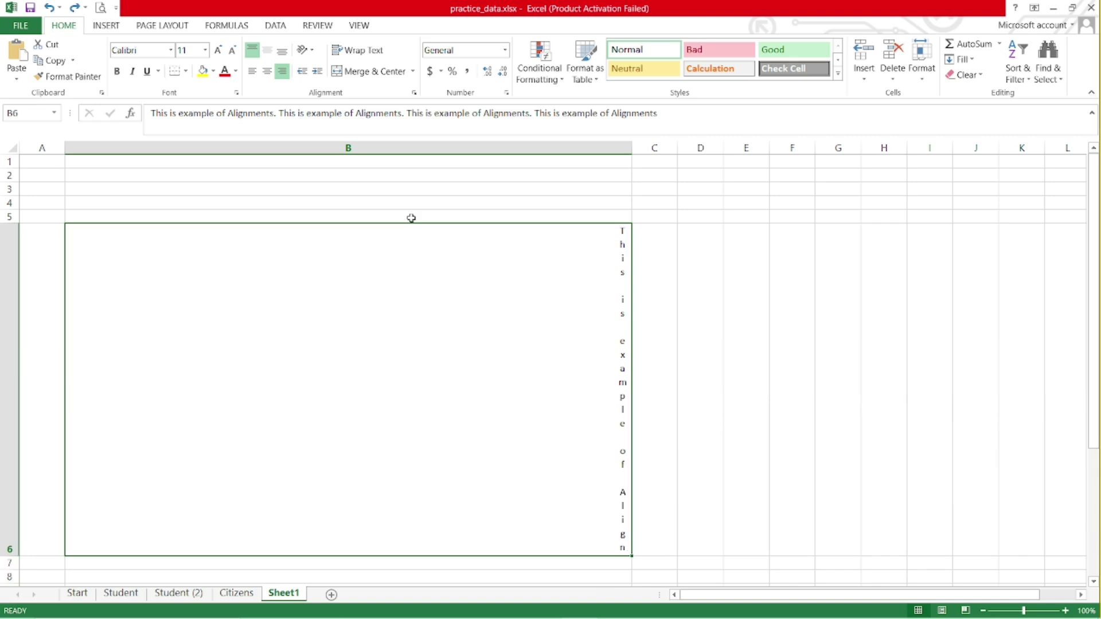
{"action": "key", "text": "ctrl+z"}
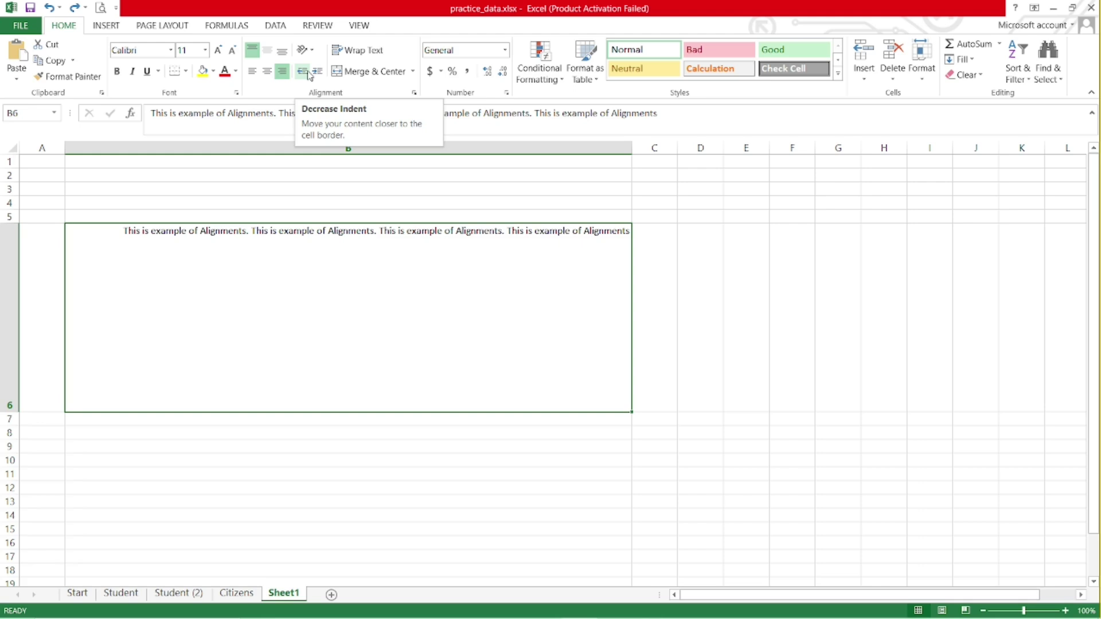
- Center the text in cell B6 both horizontally and vertically
{"action": "left_click", "coordinate": [266, 70]}
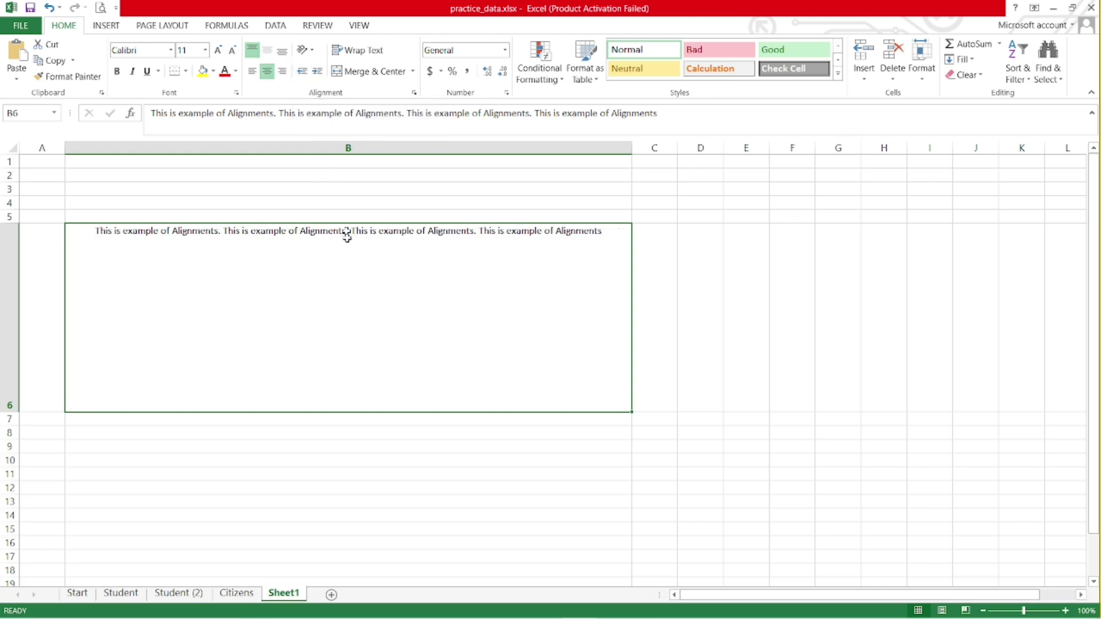
{"action": "left_click", "coordinate": [267, 50]}
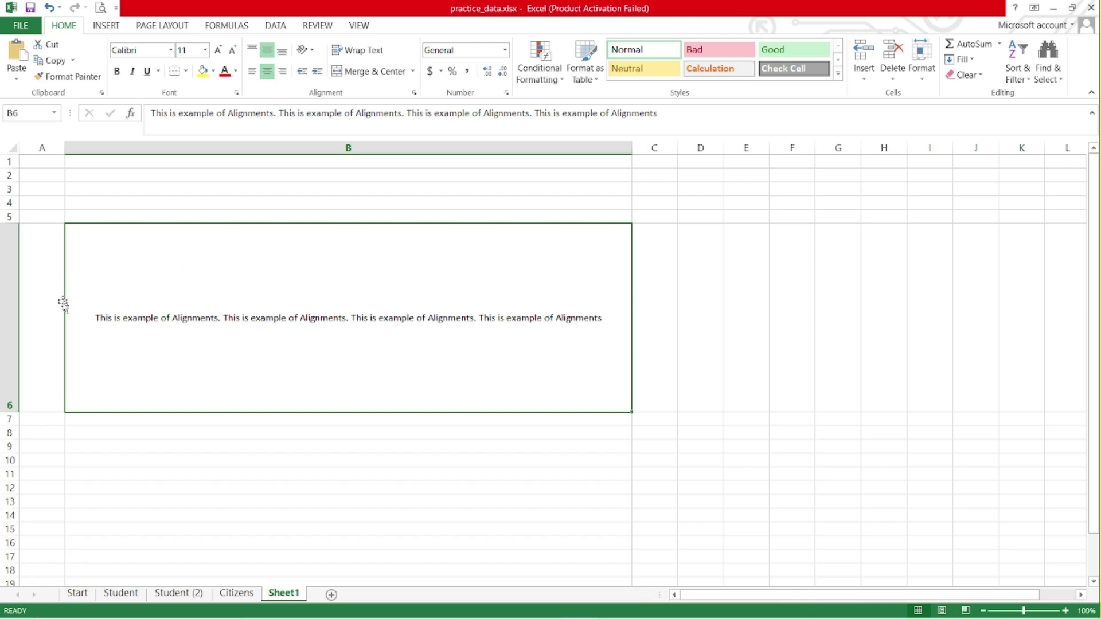
- Increase the indent of the text in cell B6 by eight levels
{"action": "left_click", "coordinate": [317, 71]}
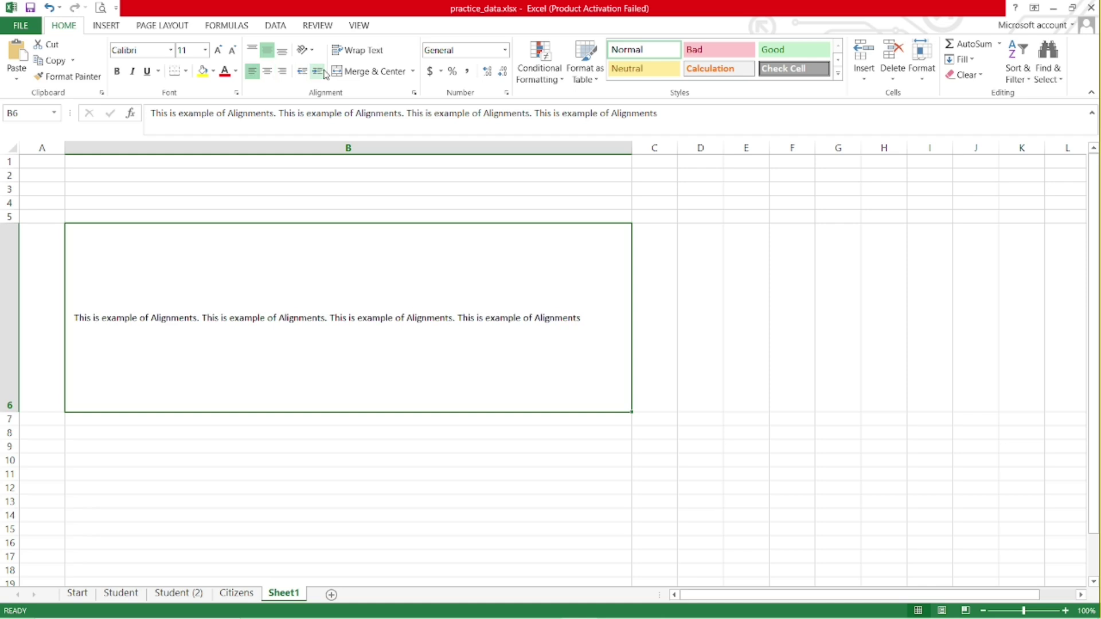
{"action": "left_click", "coordinate": [323, 71]}
{"action": "left_click", "coordinate": [318, 71]}
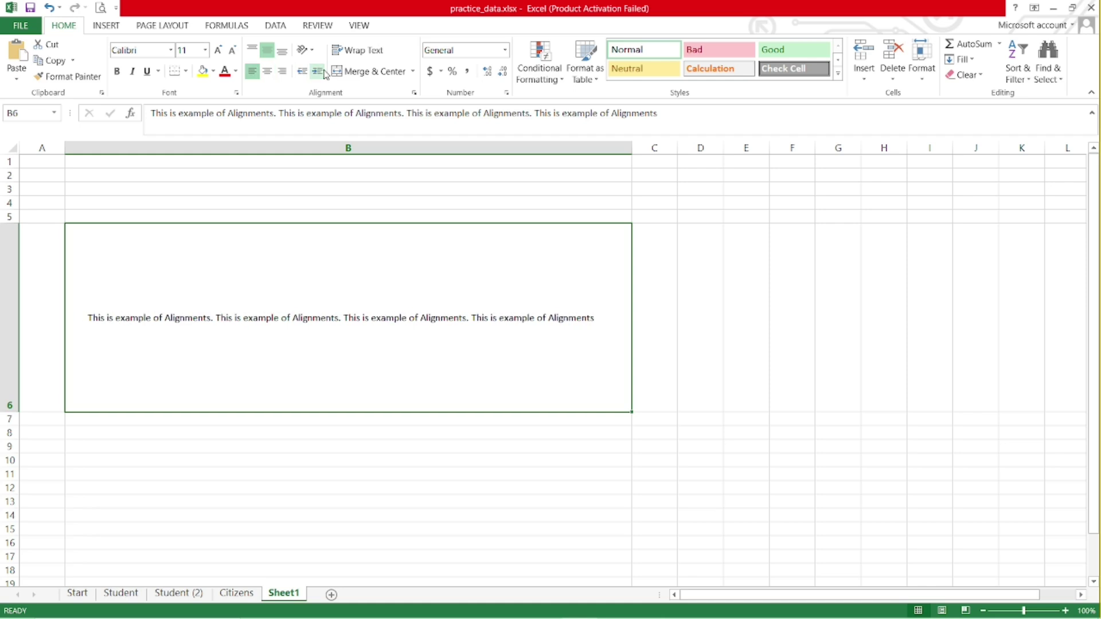
{"action": "left_click", "coordinate": [317, 71]}
{"action": "left_click", "coordinate": [317, 72]}
{"action": "left_click", "coordinate": [324, 72]}
{"action": "left_click", "coordinate": [324, 72]}
{"action": "left_click", "coordinate": [317, 71]}
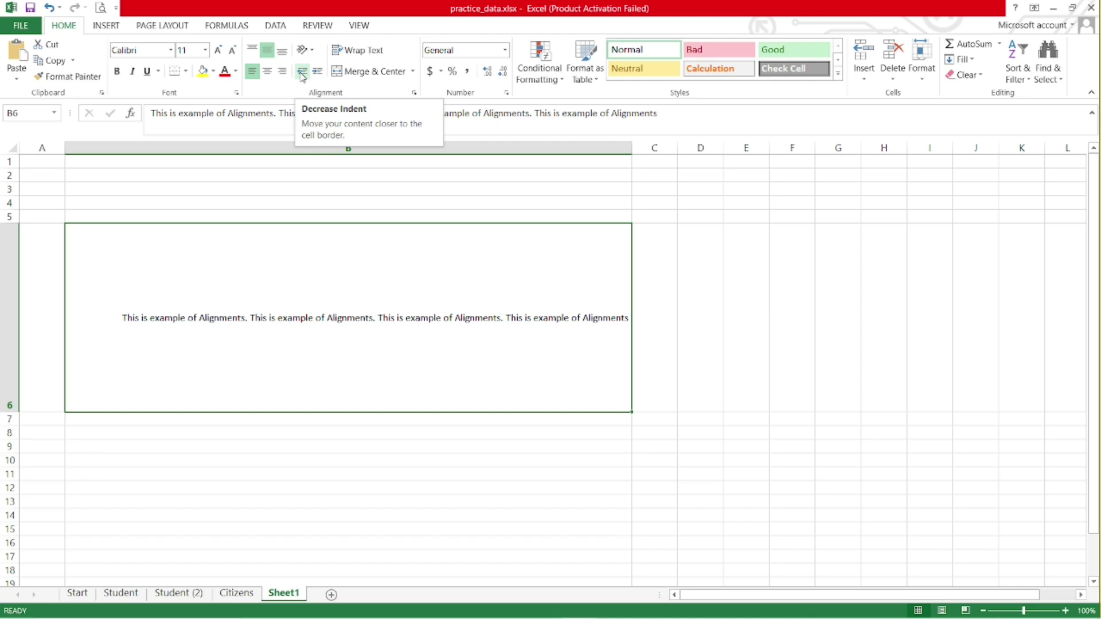
- Decrease the indent of the text in cell B6 by seven levels
{"action": "left_click", "coordinate": [302, 73]}
{"action": "left_click", "coordinate": [302, 73]}
{"action": "left_click", "coordinate": [302, 73]}
{"action": "left_click", "coordinate": [302, 73]}
{"action": "left_click", "coordinate": [302, 74]}
{"action": "left_click", "coordinate": [303, 73]}
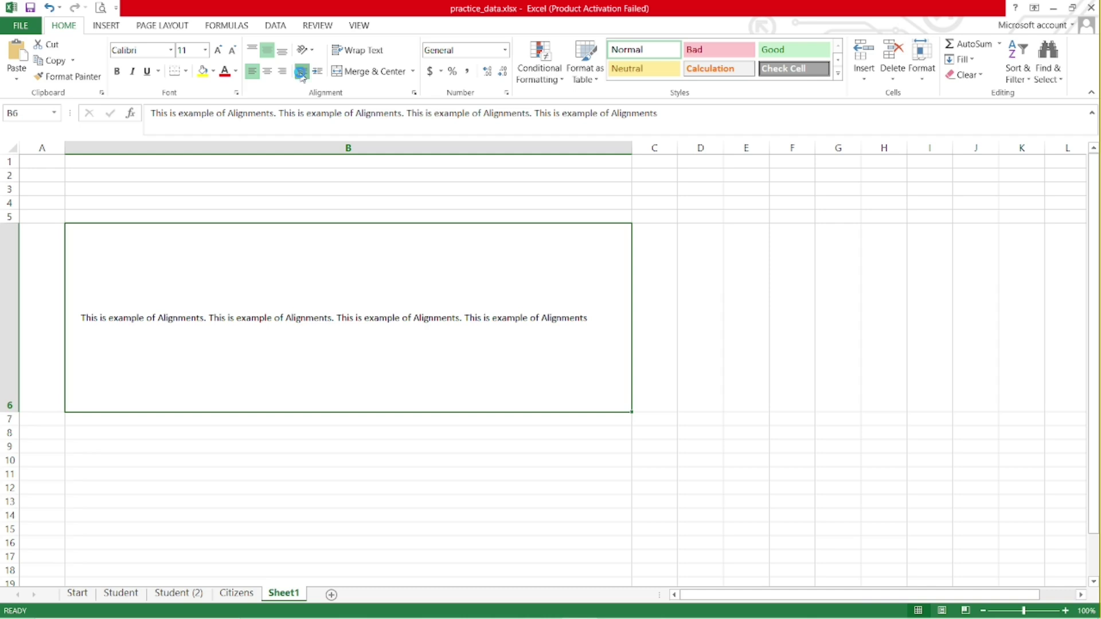
{"action": "left_click", "coordinate": [302, 74]}
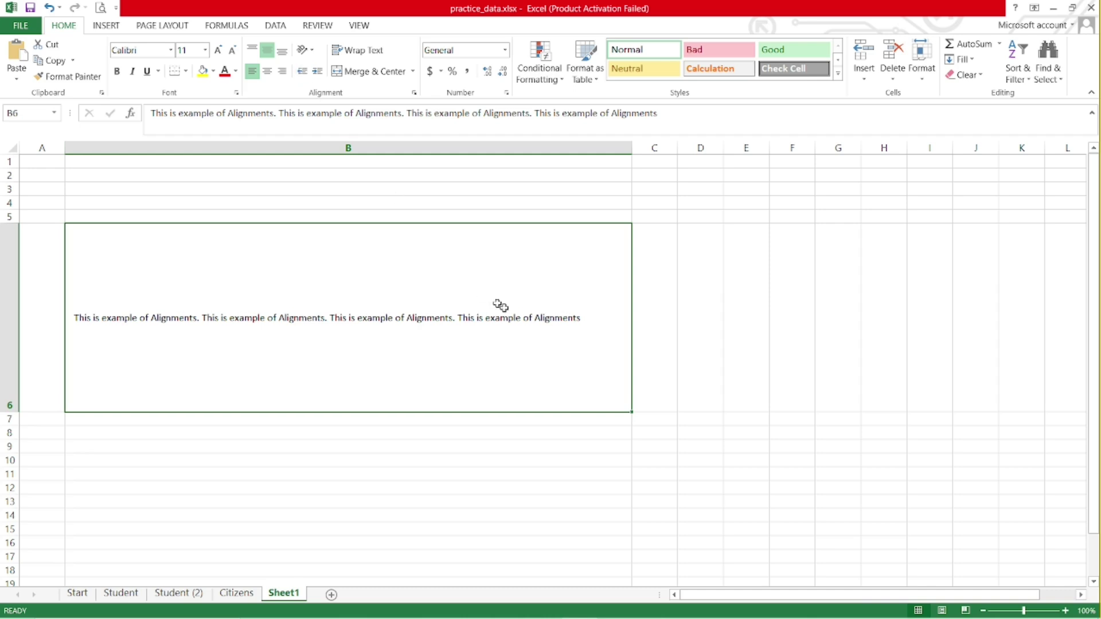
- Undo the indent changes on the text in cell B6 to restore its centered alignment
{"action": "key", "text": "ctrl+z"}
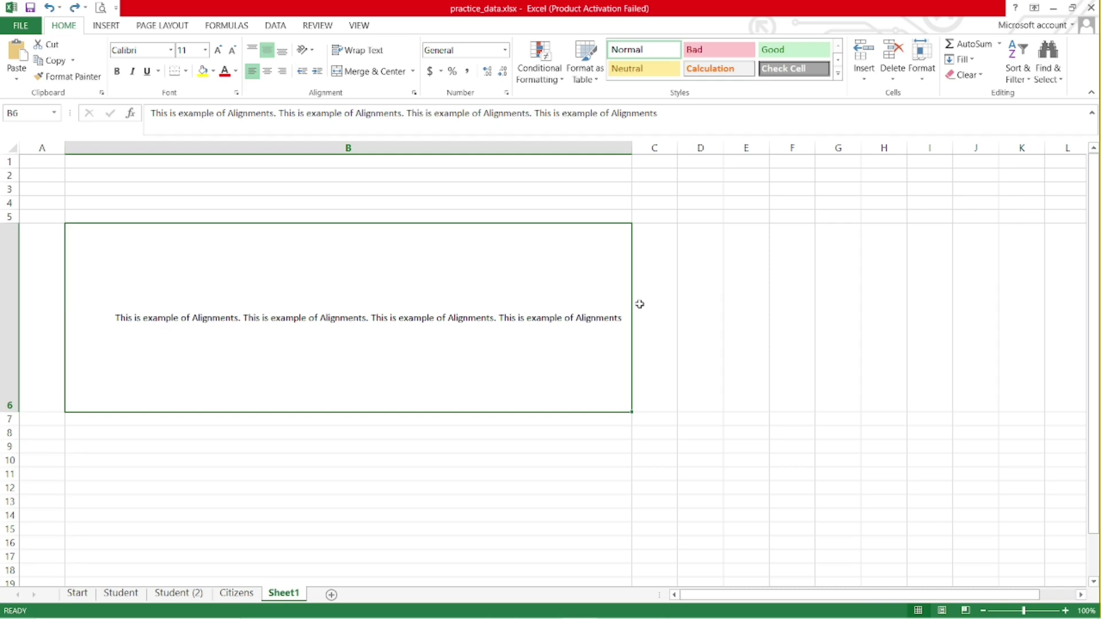
{"action": "key", "text": "ctrl+y"}
{"action": "key", "text": "ctrl+y"}
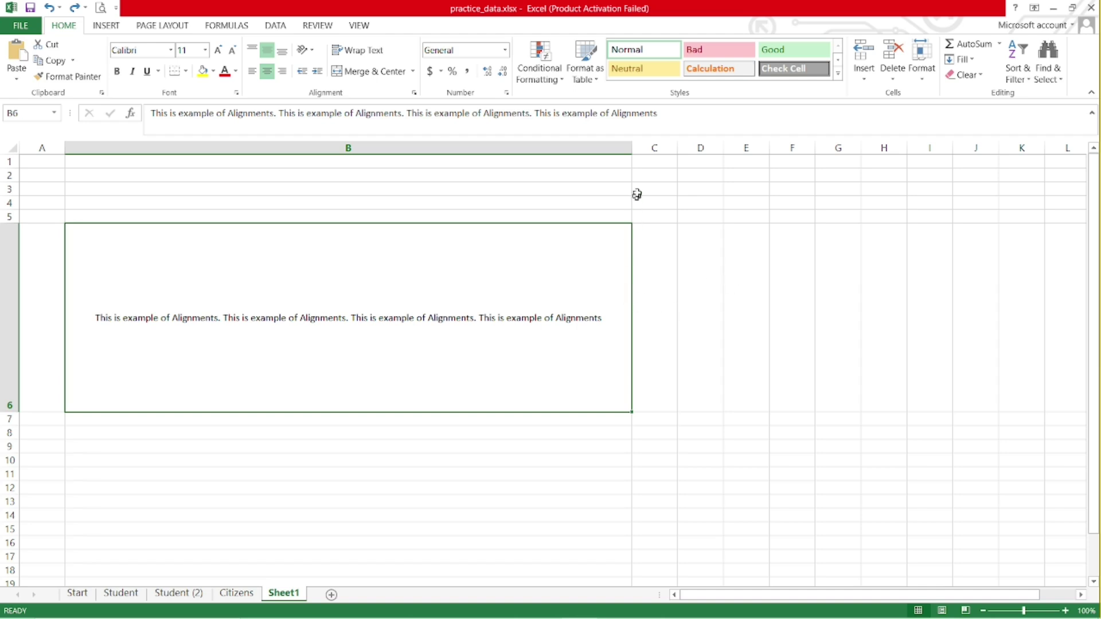
- Narrow column B to less than half its width and align the text in cell B6 to the top and left
{"action": "left_click_drag", "start_coordinate": [631, 148], "coordinate": [304, 164]}
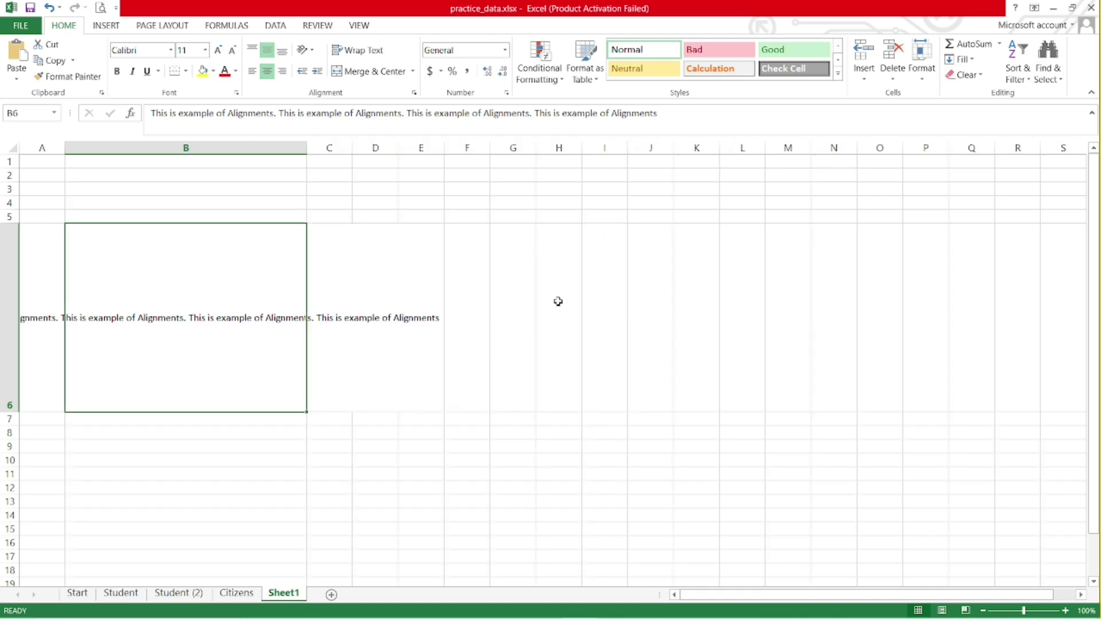
{"action": "left_click", "coordinate": [252, 49]}
{"action": "left_click", "coordinate": [252, 71]}
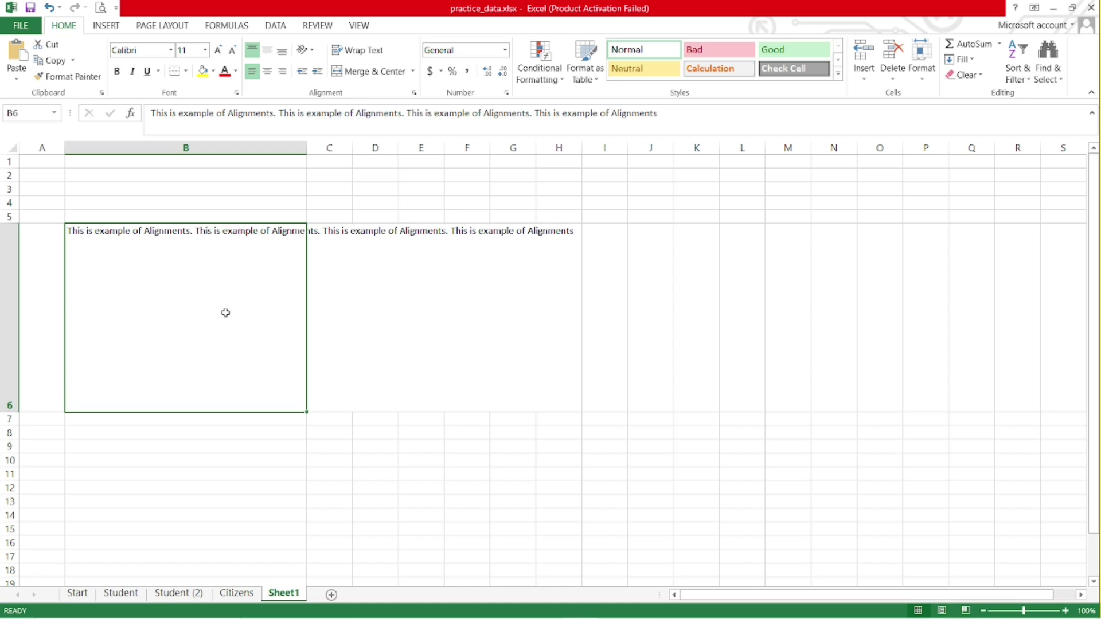
- Enter the text "another text in next cell" in cell C6
{"action": "left_click", "coordinate": [325, 298]}
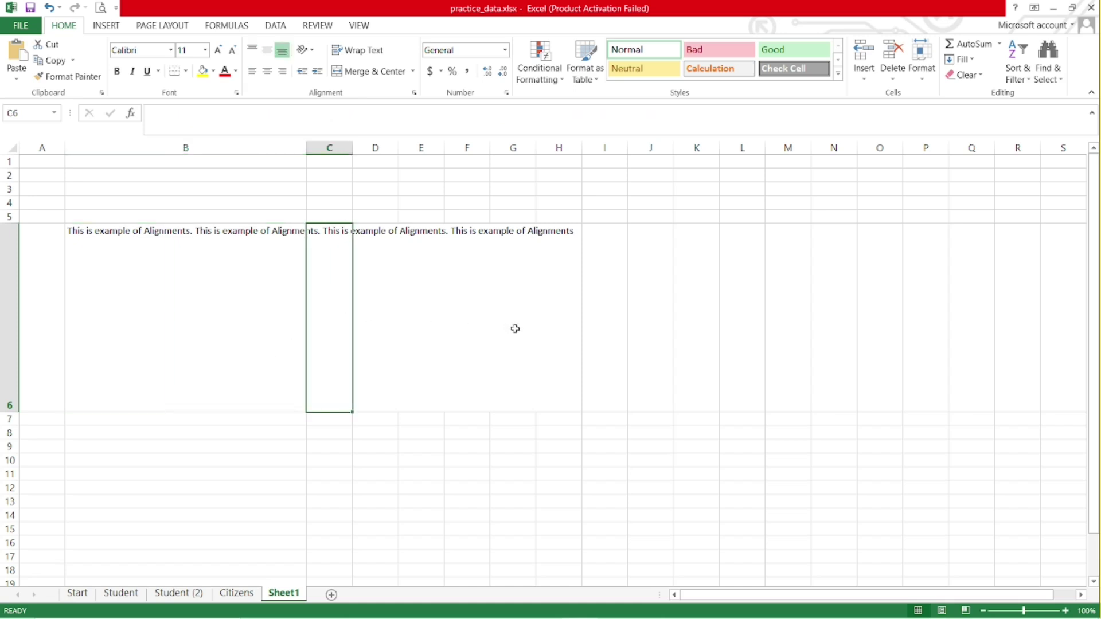
{"action": "type", "text": "anot"}
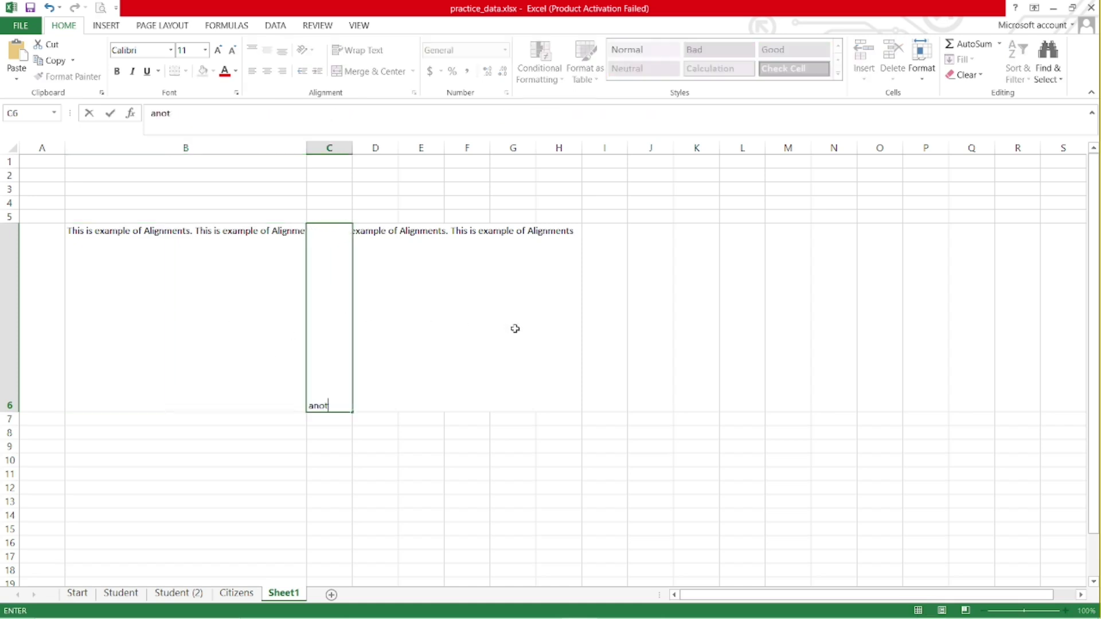
{"action": "type", "text": "her text ine"}
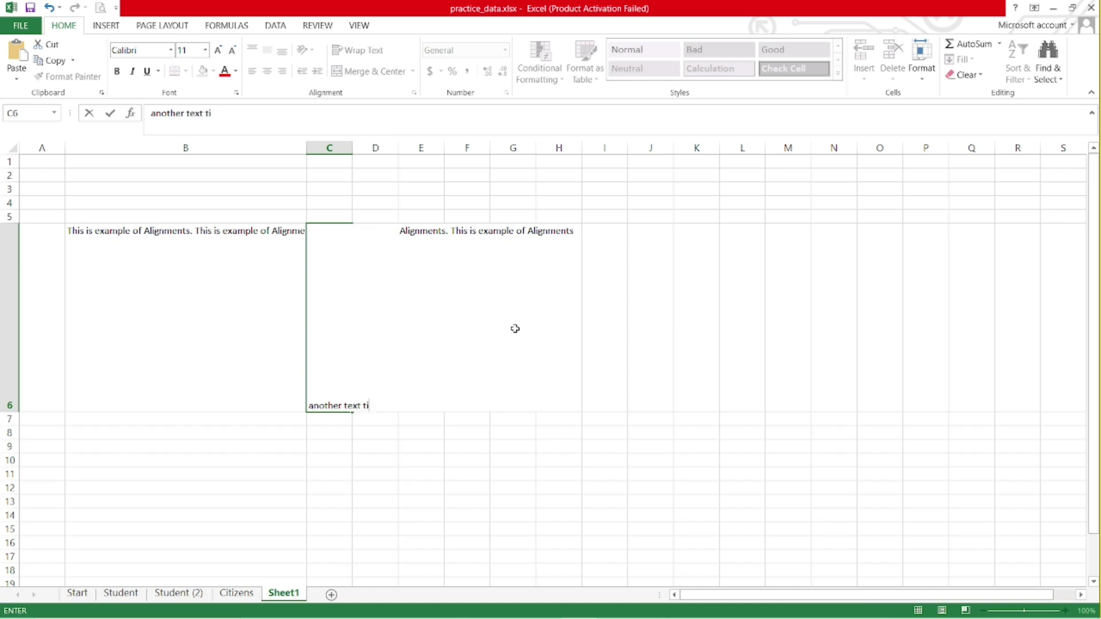
{"action": "key", "text": "BackSpace"}
{"action": "key", "text": "BackSpace"}
{"action": "key", "text": "BackSpace"}
{"action": "type", "text": "in next cell"}
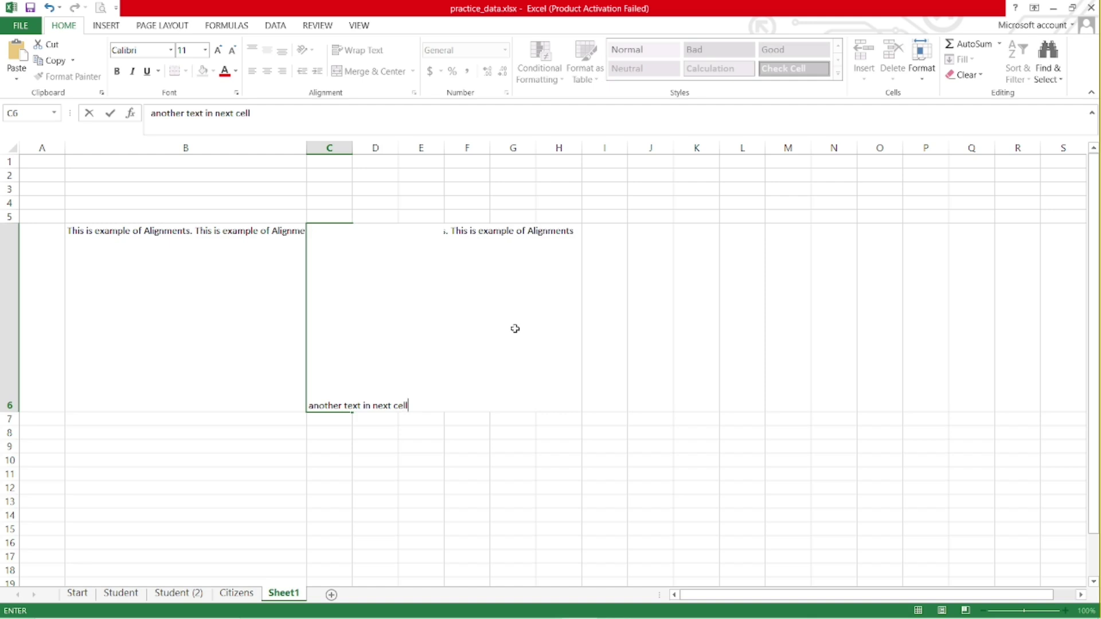
{"action": "key", "text": "Return"}
- Enter the value 5000 in cell D6
{"action": "key", "text": "Up"}
{"action": "key", "text": "Right"}
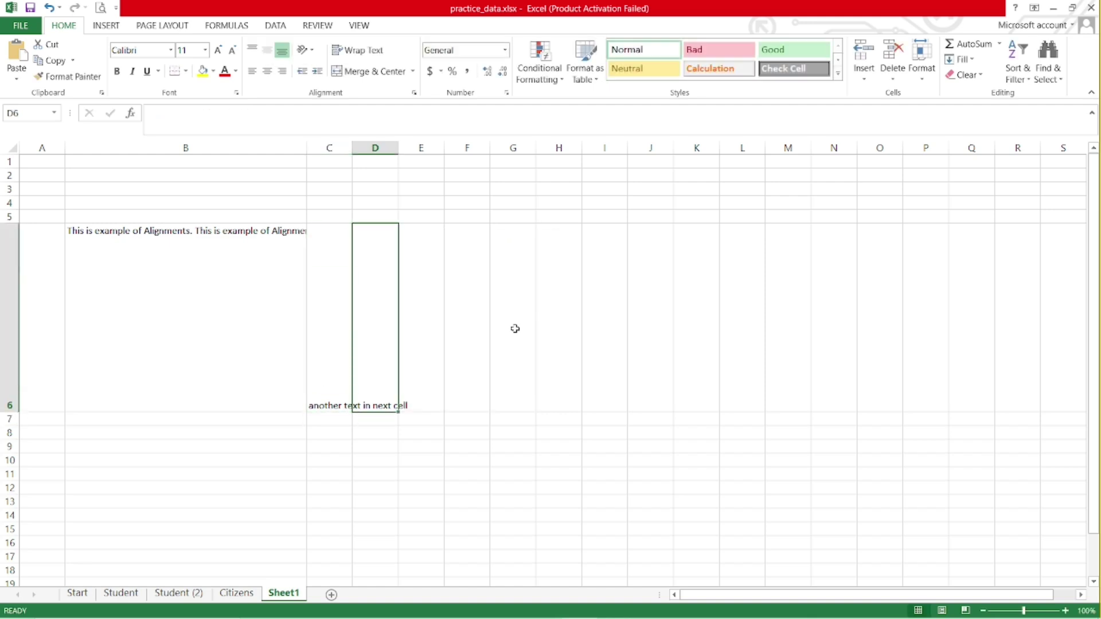
{"action": "type", "text": "5000"}
{"action": "key", "text": "Return"}
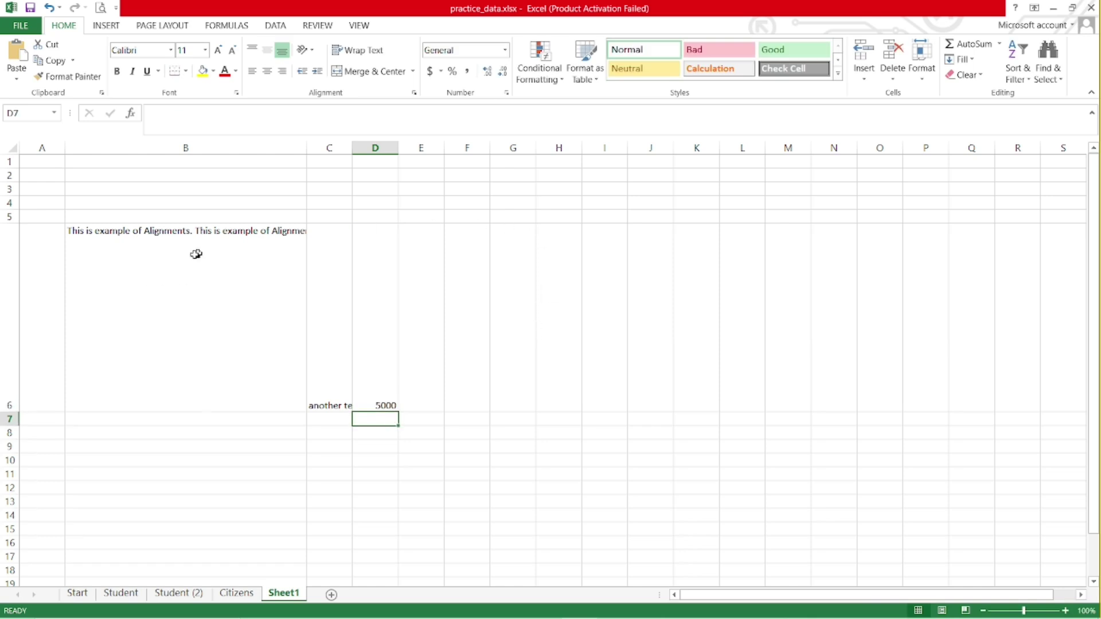
- Wrap the text in cells B6 and C6, and auto-fit the height of row 6
{"action": "left_click", "coordinate": [226, 245]}
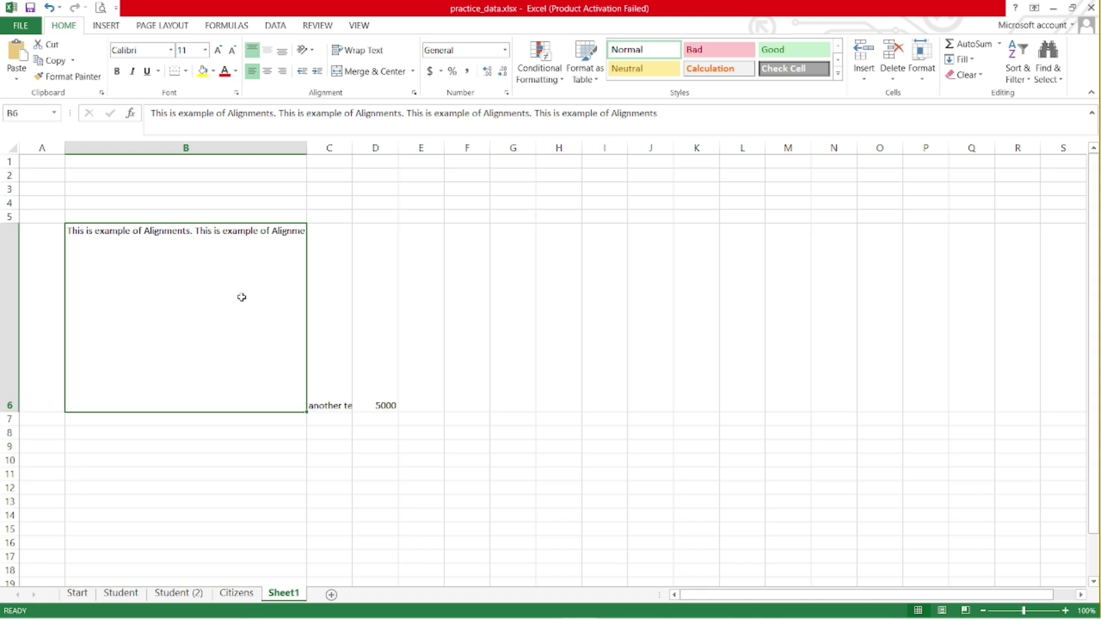
{"action": "left_click", "coordinate": [363, 56]}
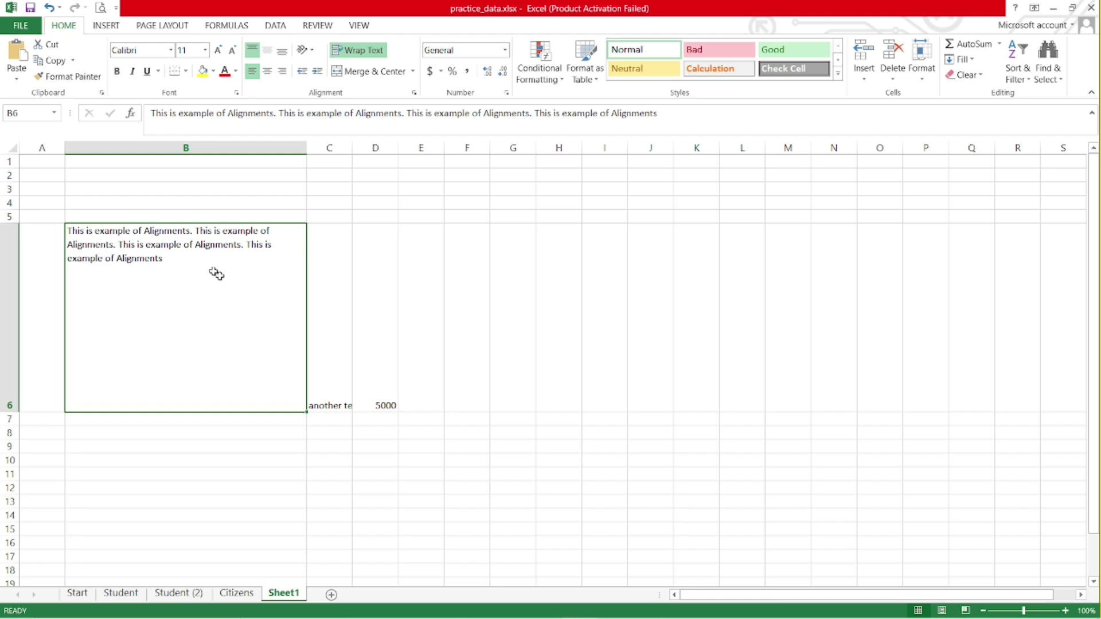
{"action": "left_click", "coordinate": [333, 301]}
{"action": "left_click", "coordinate": [359, 49]}
{"action": "left_click", "coordinate": [370, 356]}
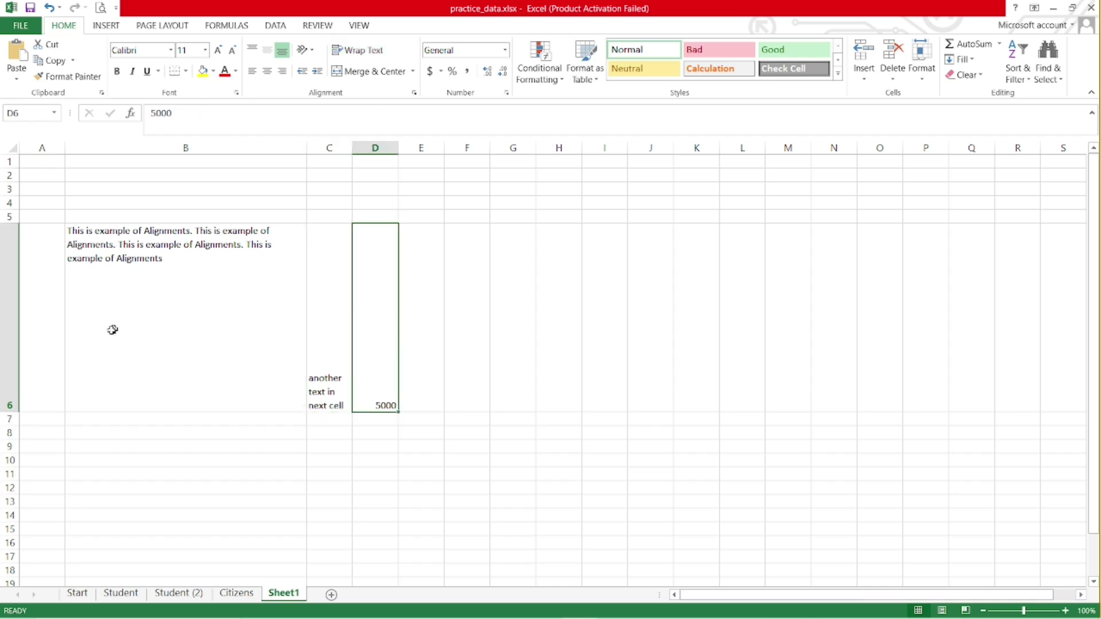
{"action": "double_click", "coordinate": [6, 414]}
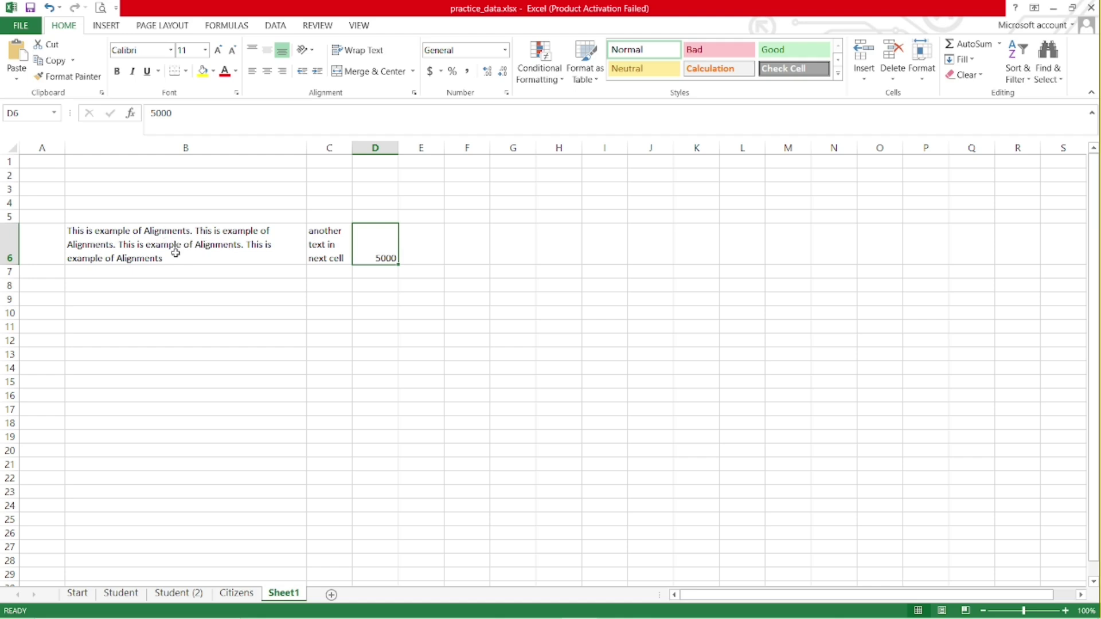
- Copy the text content of cell C6 and paste it into cell B3
{"action": "left_click", "coordinate": [313, 246]}
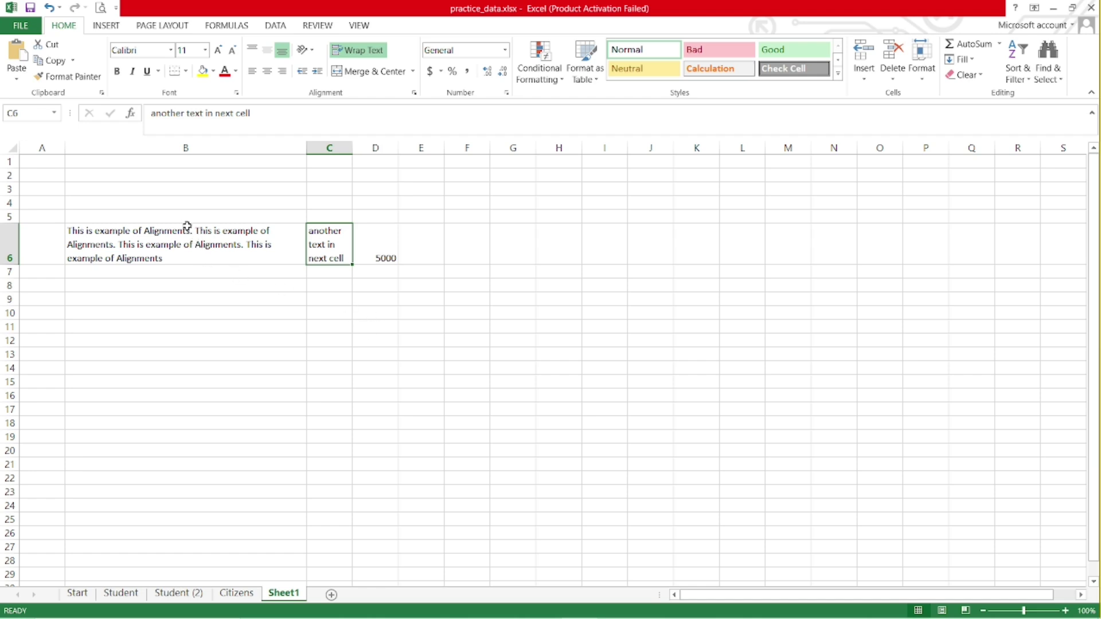
{"action": "left_click", "coordinate": [193, 196]}
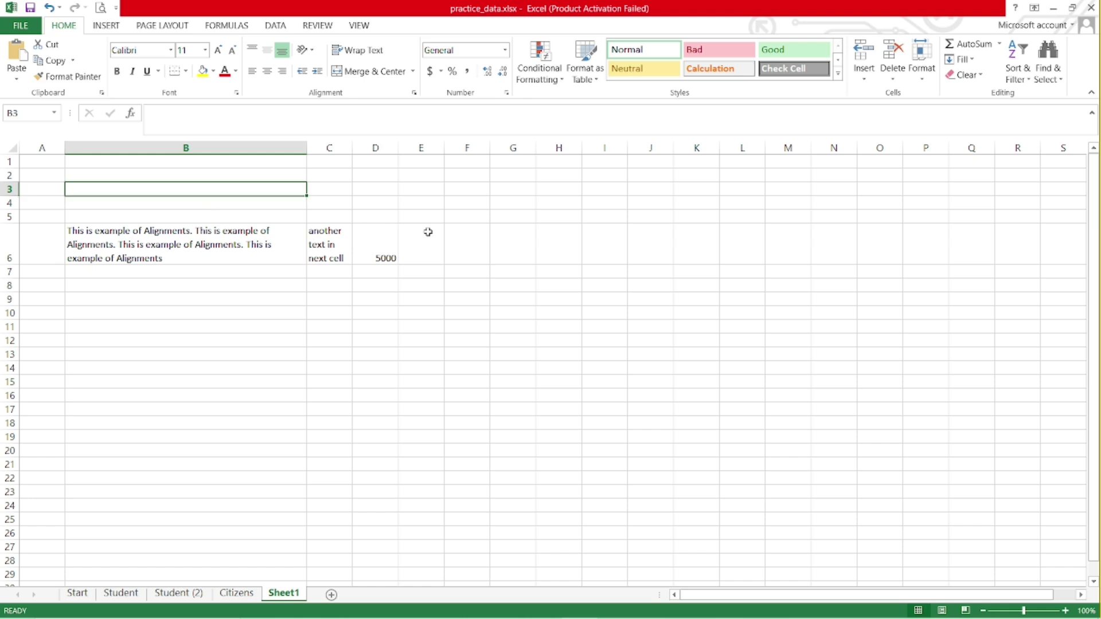
{"action": "double_click", "coordinate": [322, 245]}
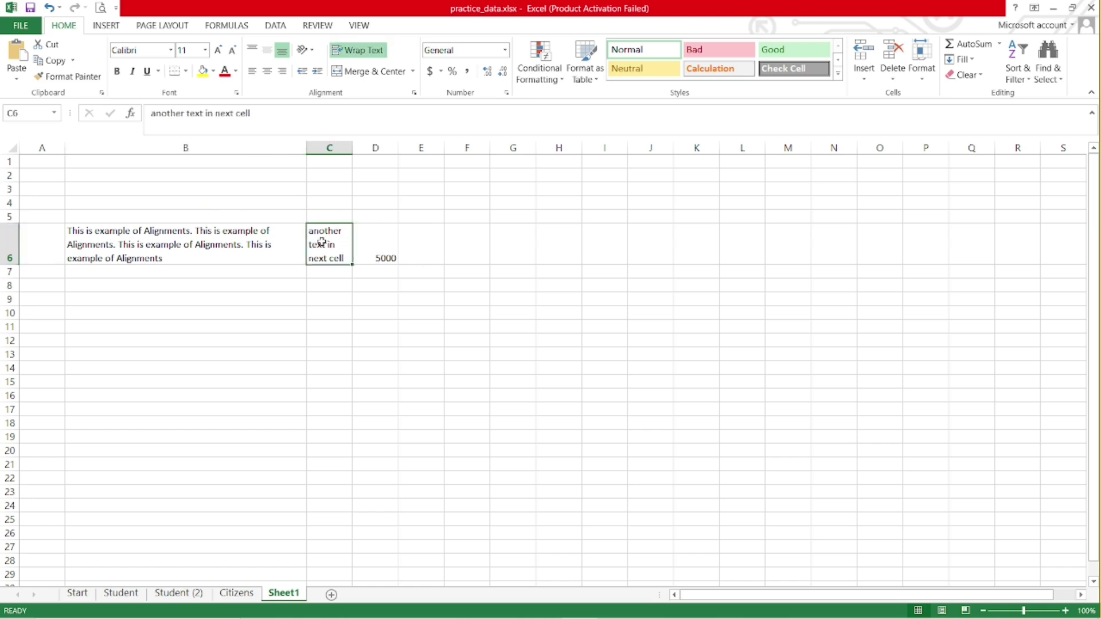
{"action": "triple_click", "coordinate": [257, 111]}
{"action": "key", "text": "ctrl+c"}
{"action": "key", "text": "Escape"}
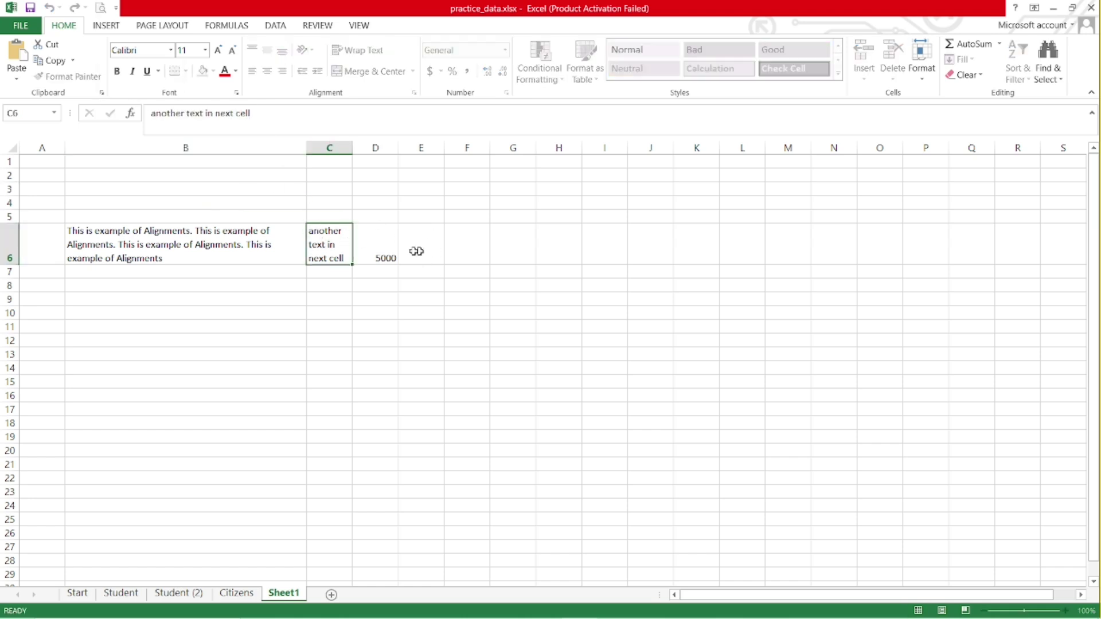
{"action": "left_click", "coordinate": [183, 196]}
{"action": "key", "text": "ctrl+v"}
{"action": "key", "text": "Escape"}
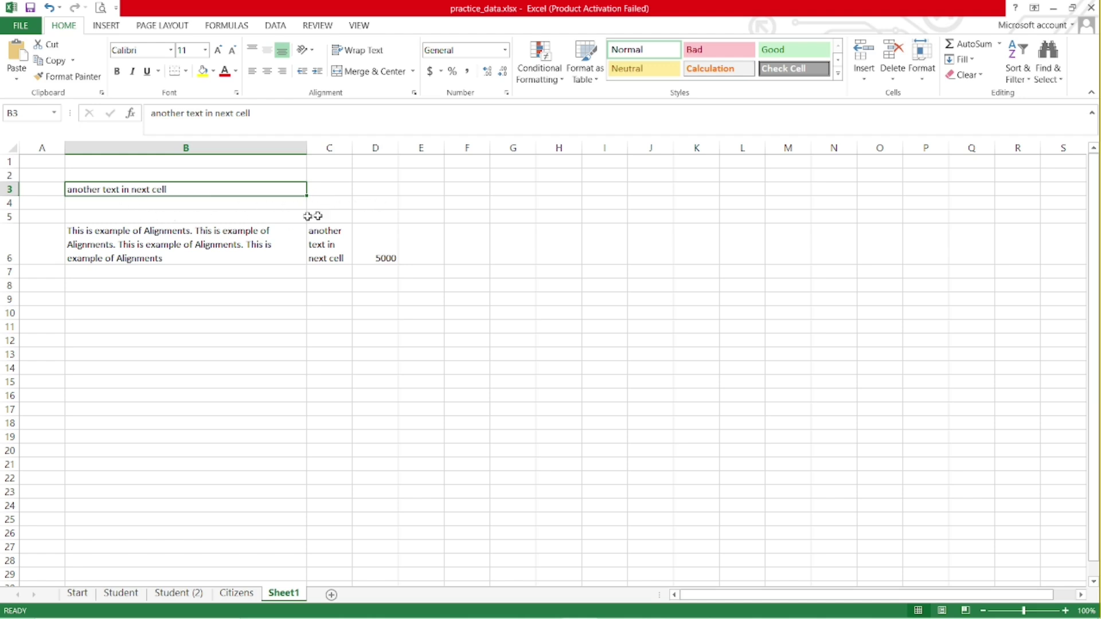
{"action": "left_click", "coordinate": [191, 217]}
{"action": "left_click", "coordinate": [335, 217]}
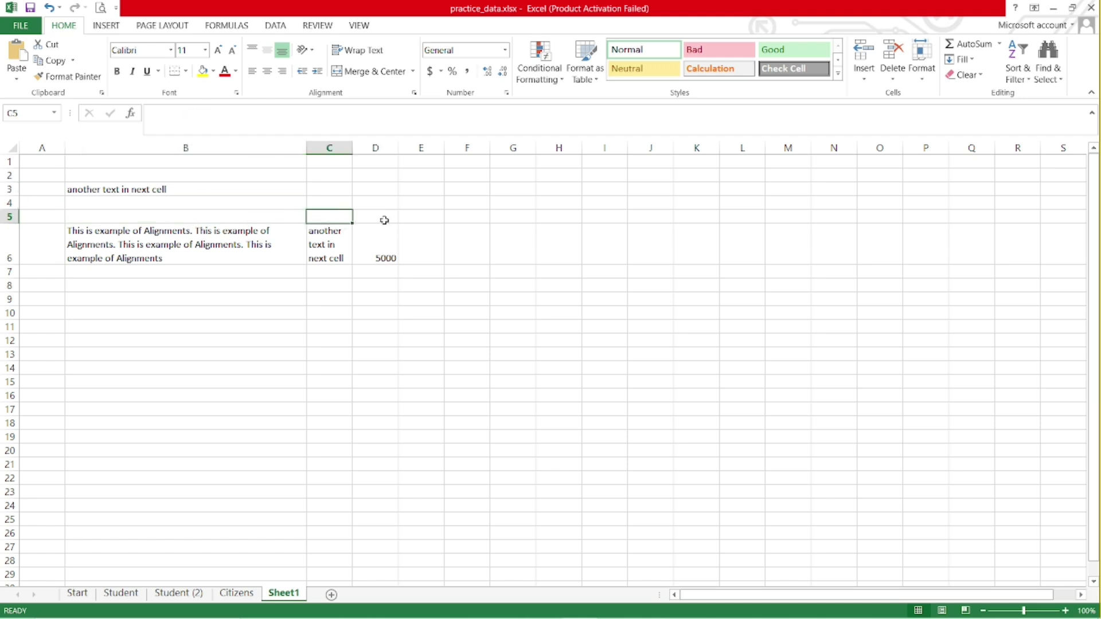
{"action": "left_click", "coordinate": [385, 220]}
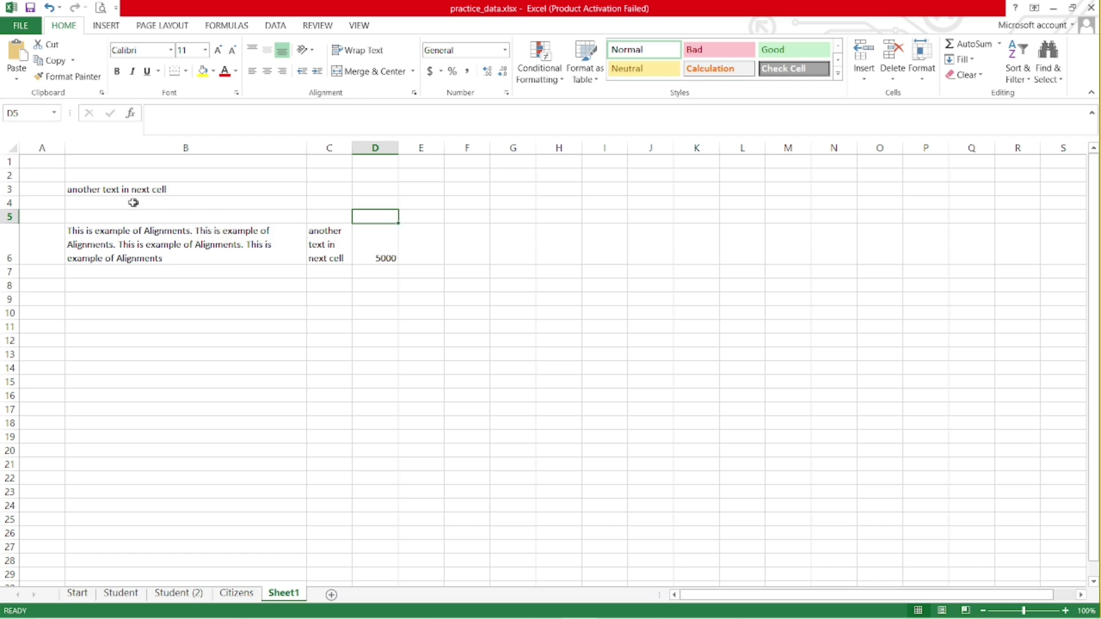
- Merge and center cells B3 through N3
{"action": "left_click", "coordinate": [95, 189]}
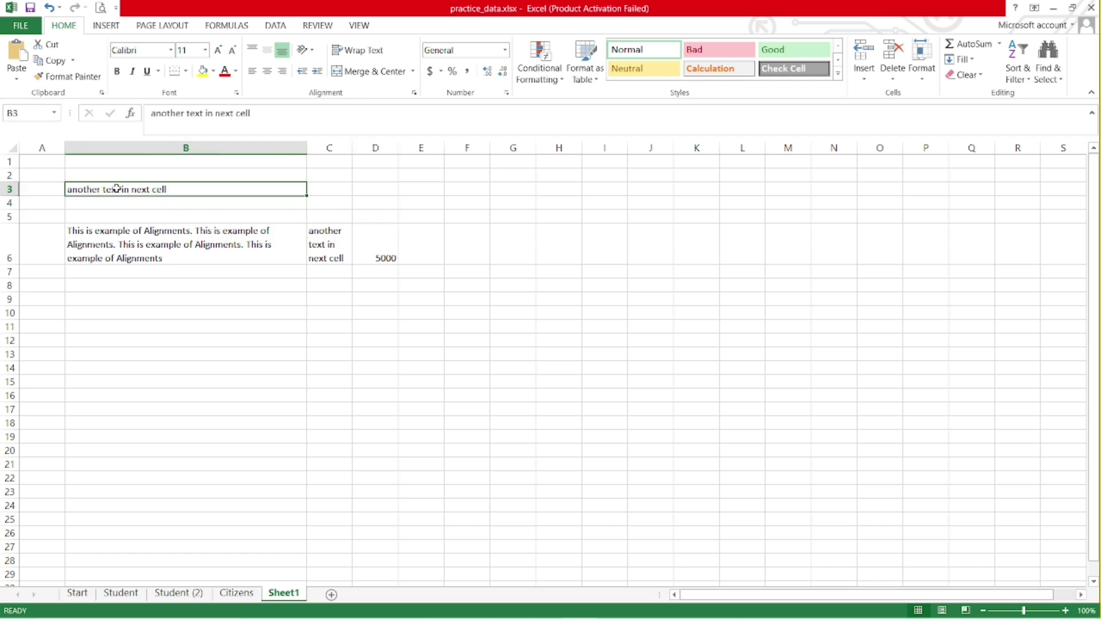
{"action": "left_click_drag", "start_coordinate": [281, 190], "coordinate": [857, 191]}
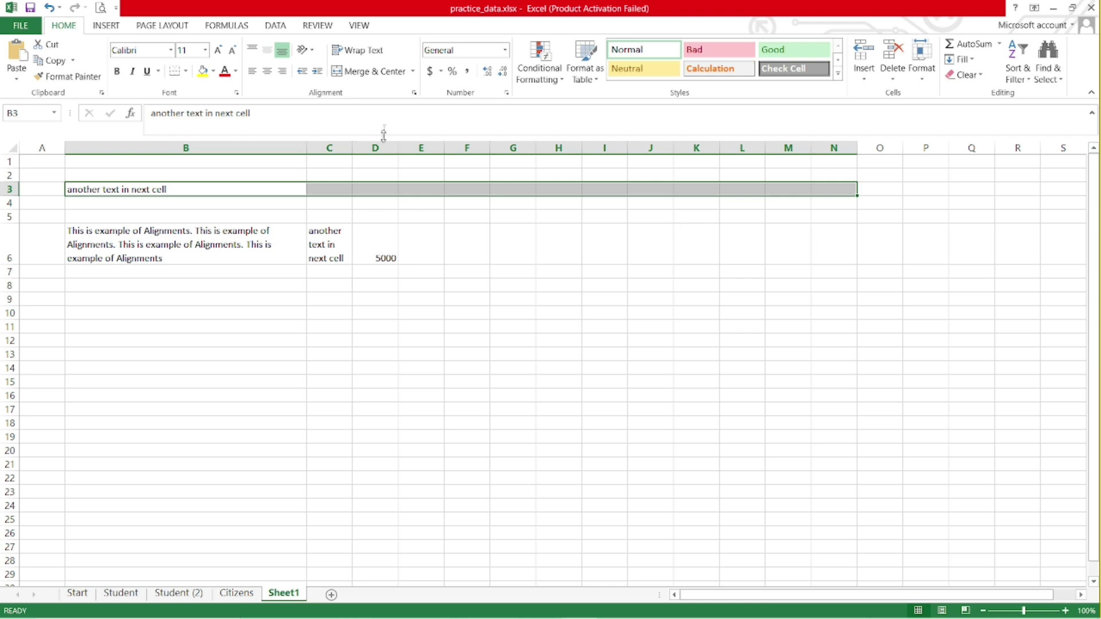
{"action": "left_click", "coordinate": [370, 72]}
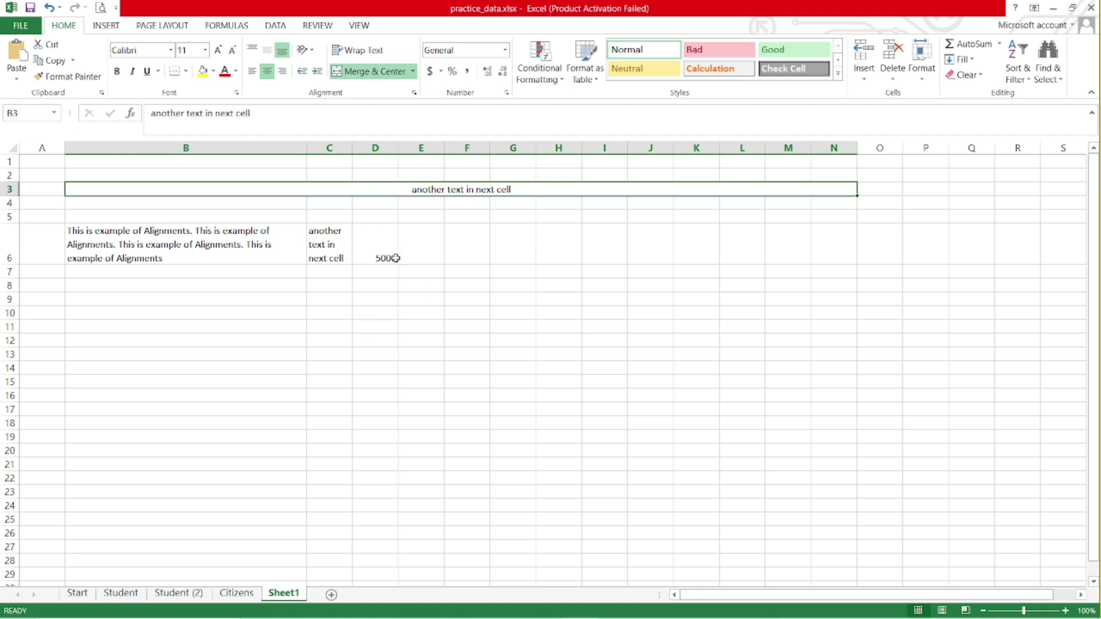
{"action": "left_click", "coordinate": [335, 250]}
{"action": "left_click_drag", "start_coordinate": [335, 249], "coordinate": [808, 242]}
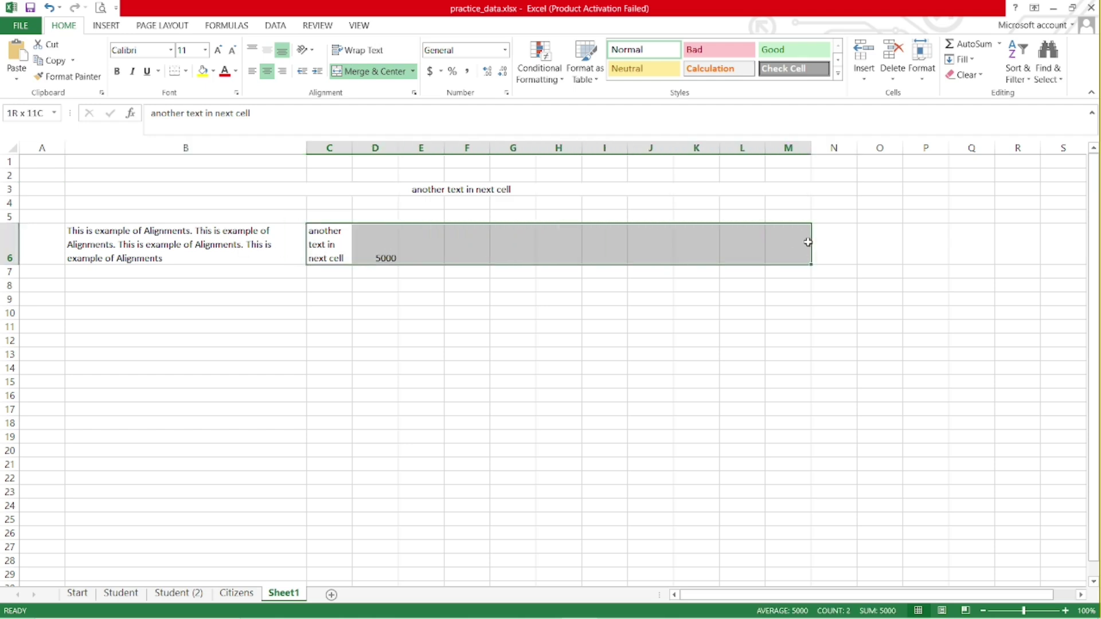
{"action": "left_click", "coordinate": [395, 262]}
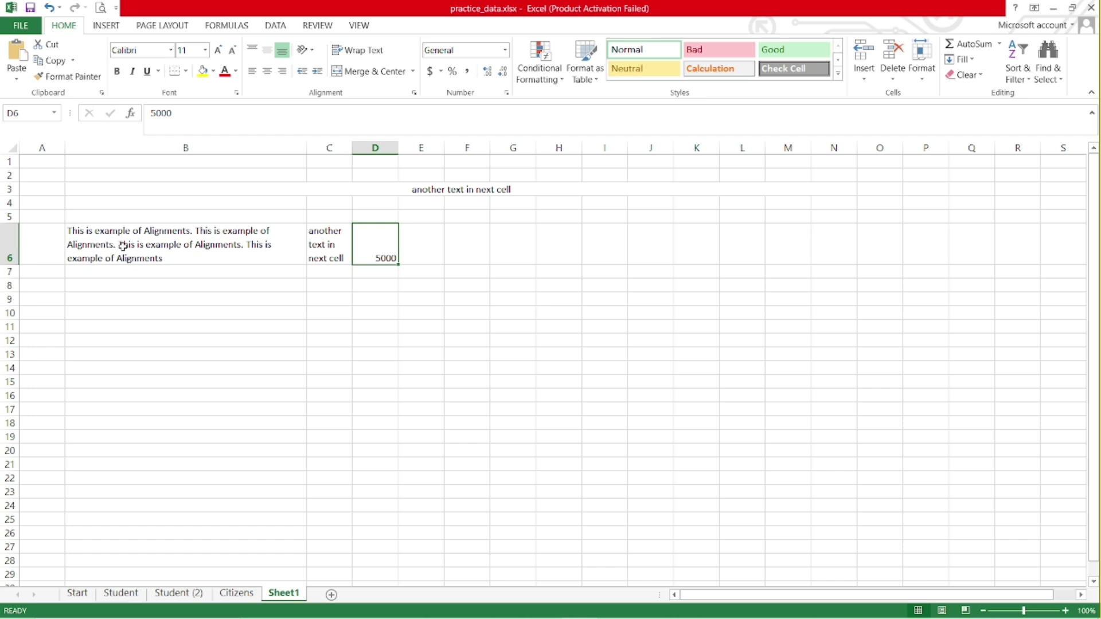
- Merge and center cells B6 through N6, accepting that only the value of the first cell is kept
{"action": "left_click_drag", "start_coordinate": [105, 242], "coordinate": [826, 249]}
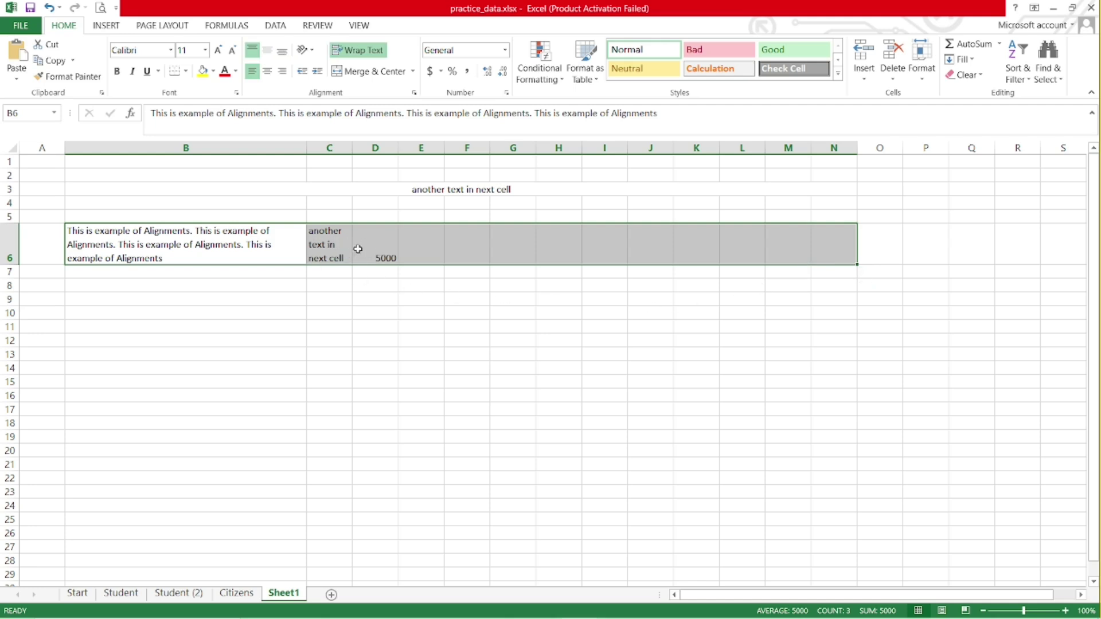
{"action": "left_click", "coordinate": [367, 72]}
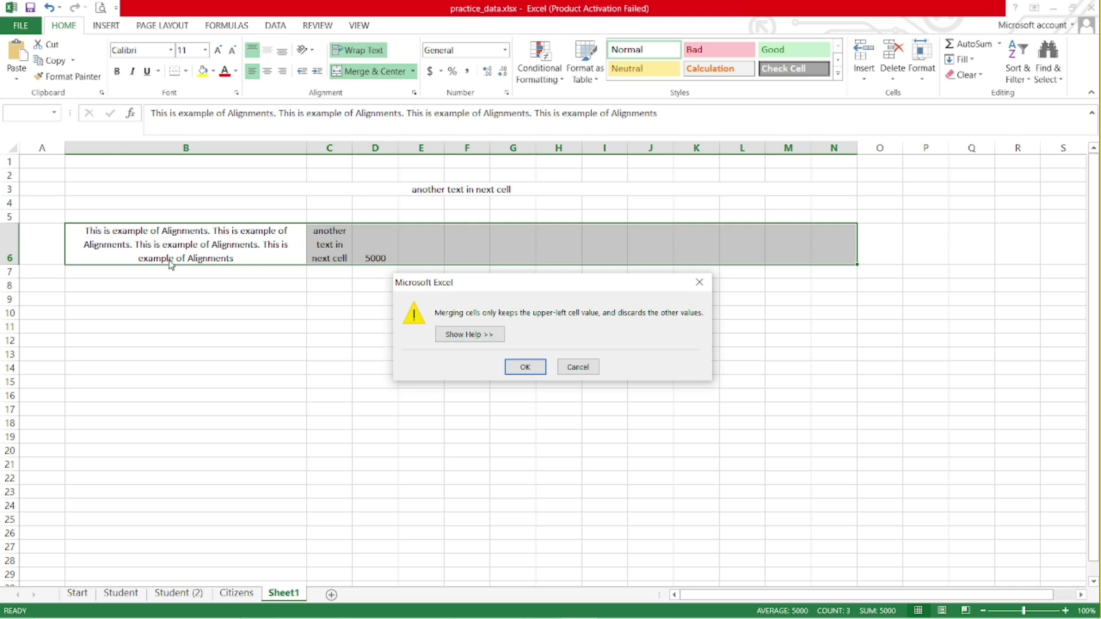
{"action": "left_click", "coordinate": [525, 367]}
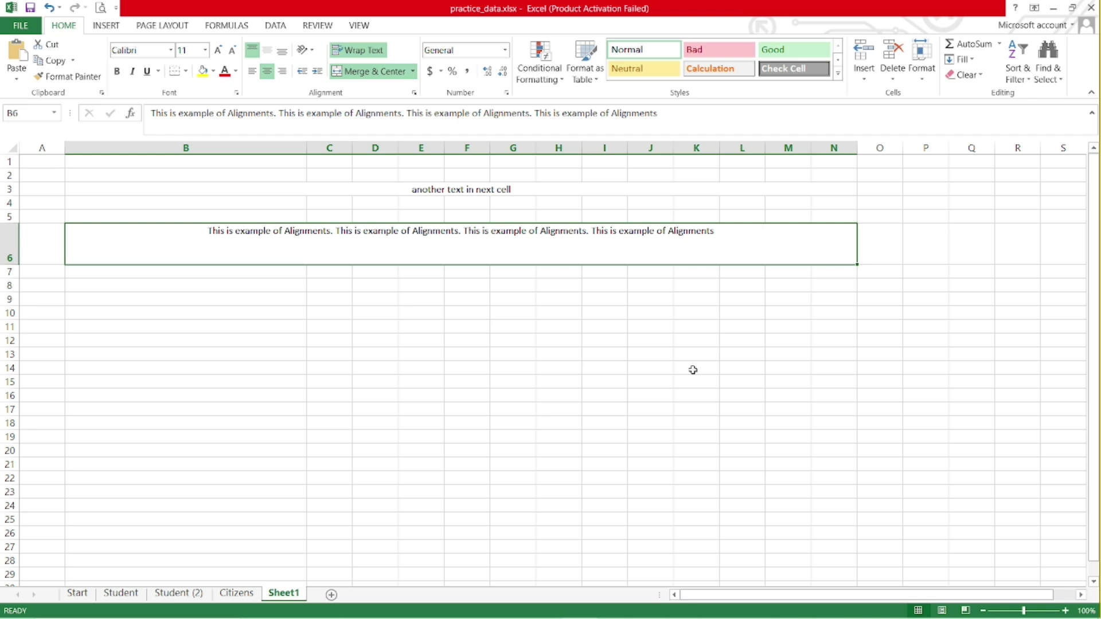